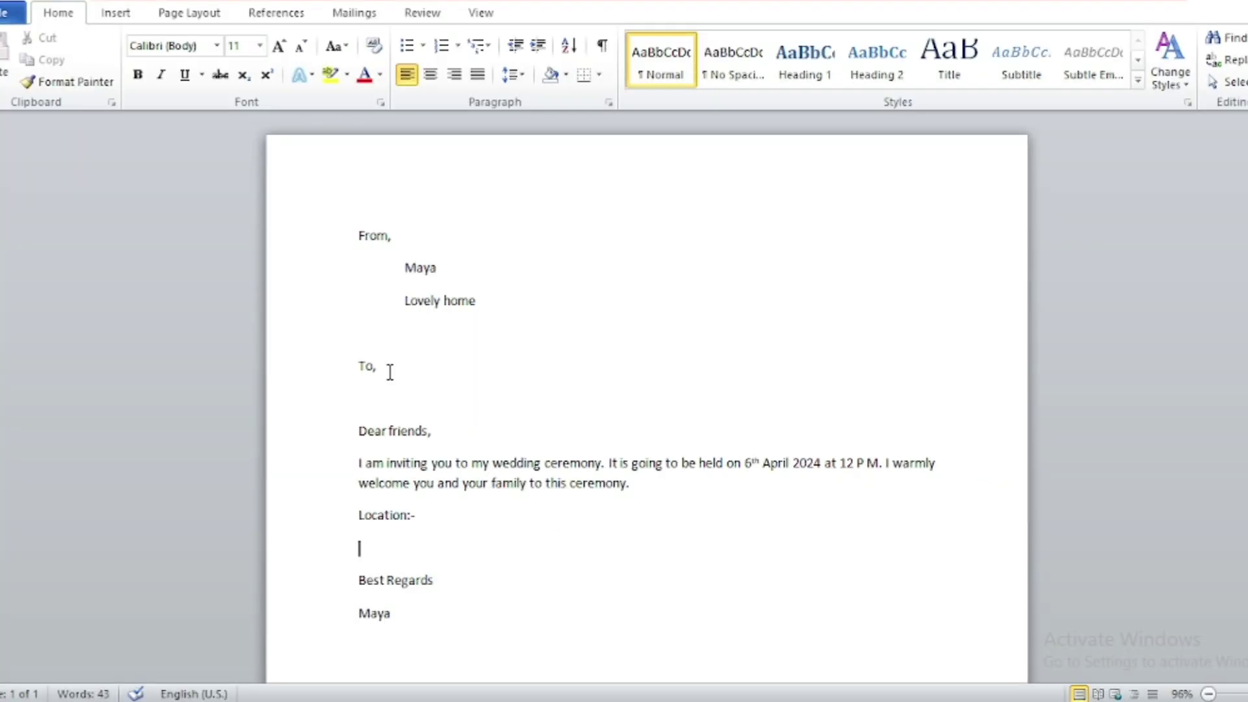
Place the cursor after 'To,' and bring up the Start Mail Merge document types
{"action": "left_click", "coordinate": [396, 372]}
{"action": "left_click", "coordinate": [351, 20]}
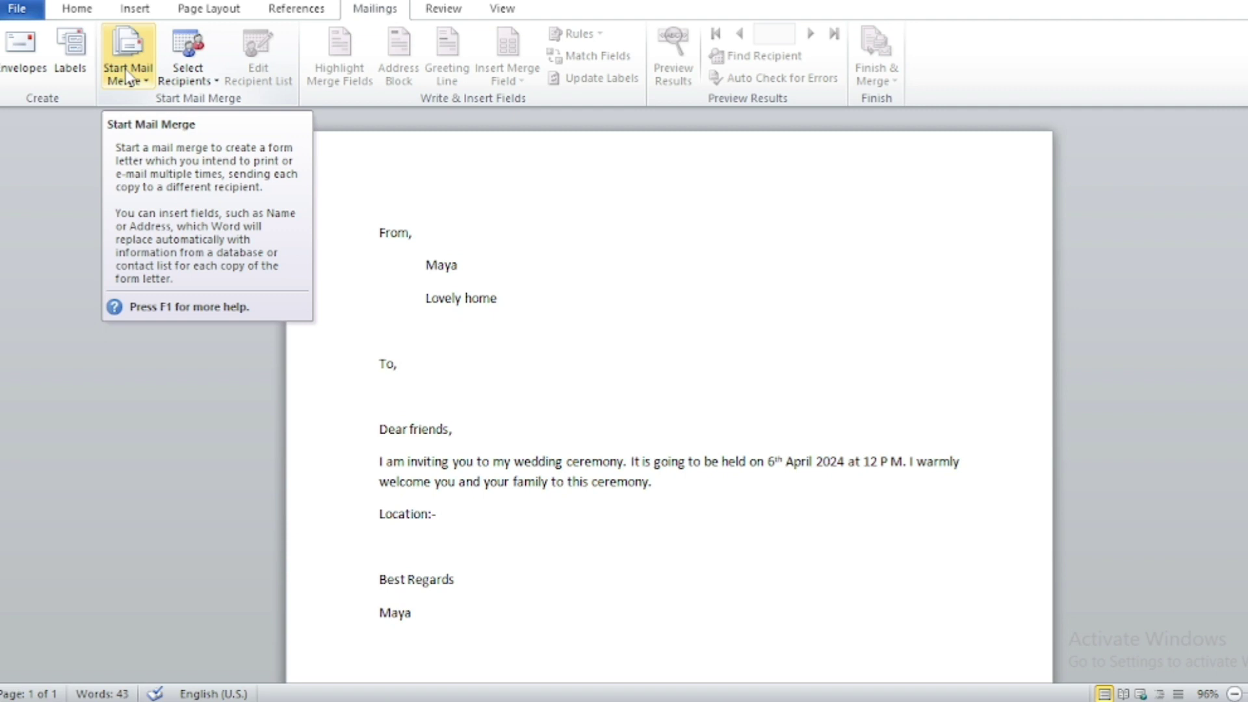
{"action": "left_click", "coordinate": [128, 76]}
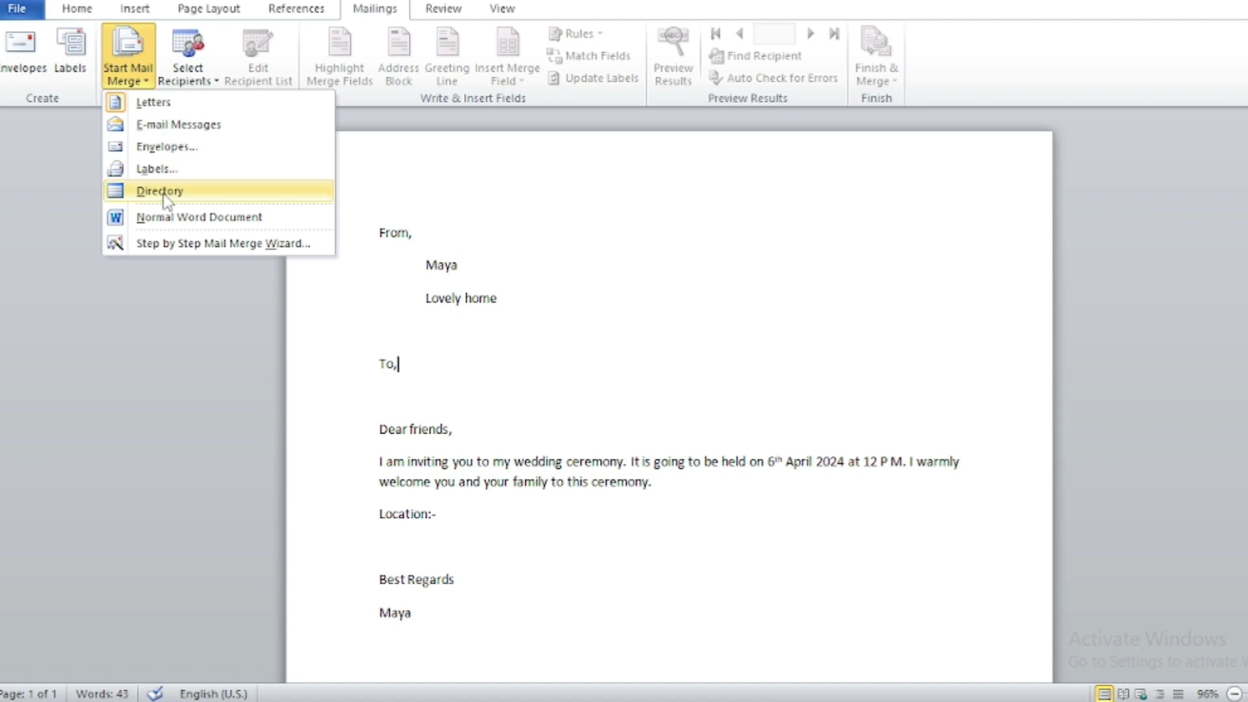
Make the merge a Letters merge and start a new list via Type New List
{"action": "left_click", "coordinate": [154, 106]}
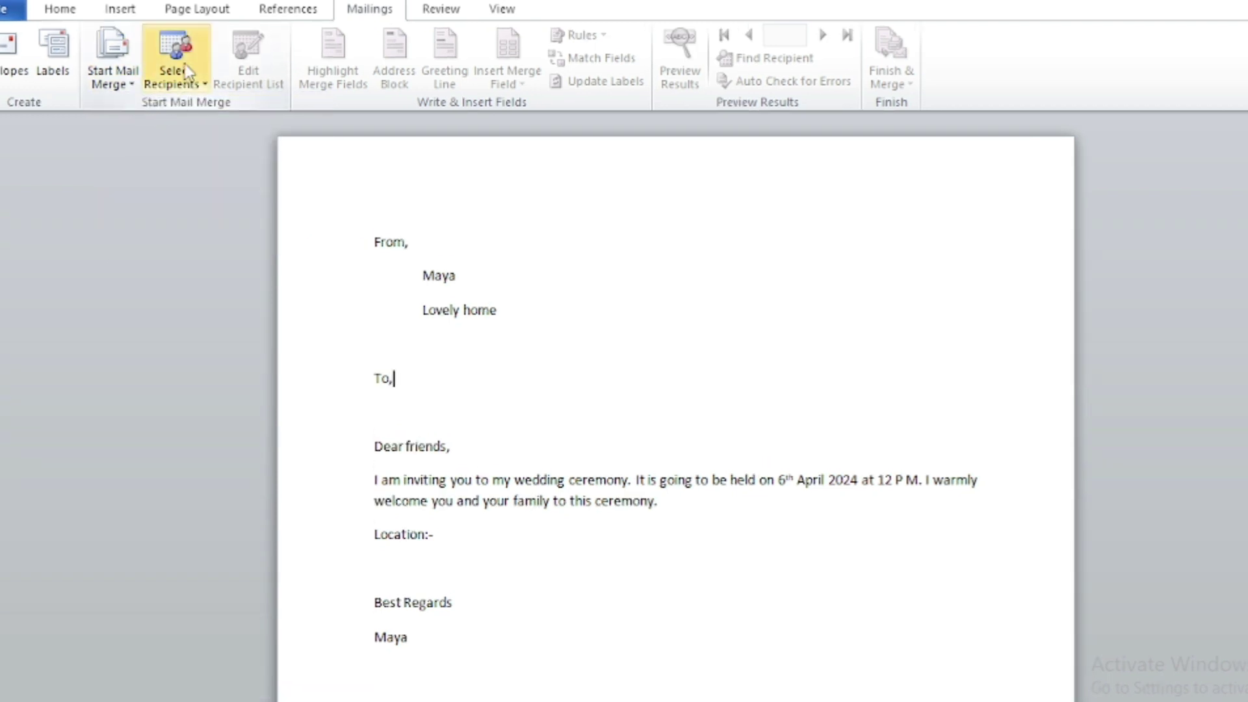
{"action": "left_click", "coordinate": [186, 73]}
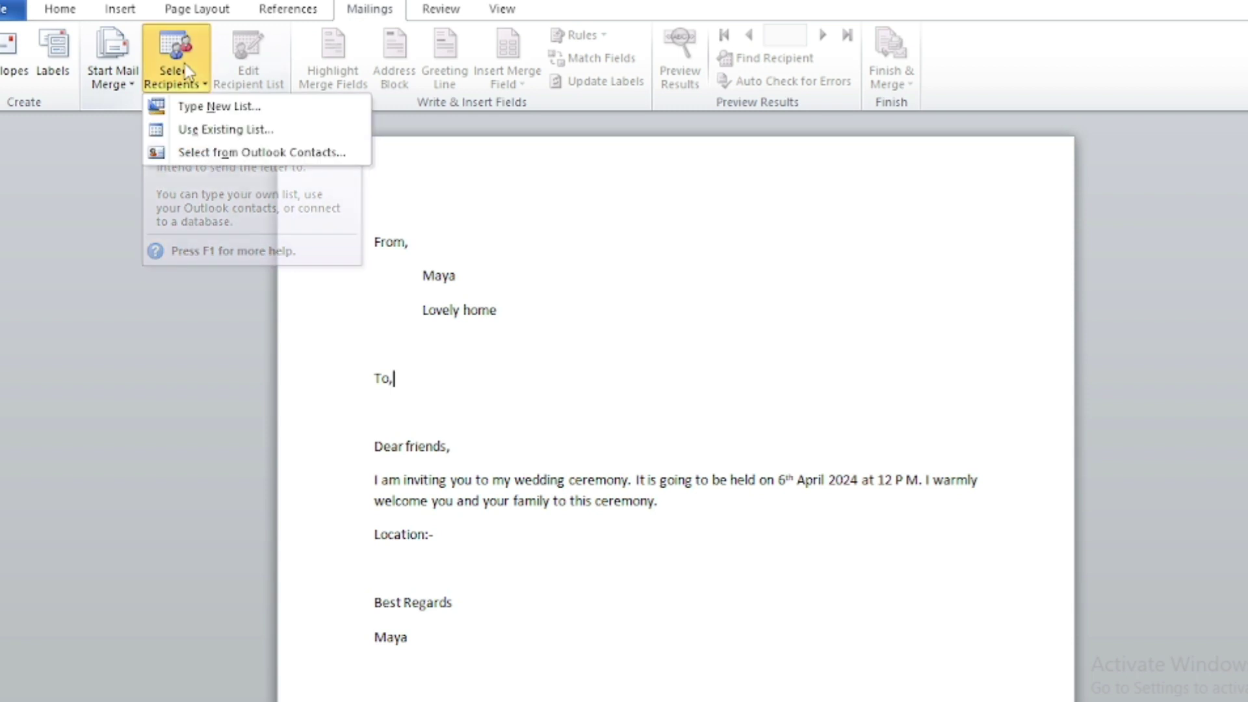
{"action": "left_click", "coordinate": [201, 106]}
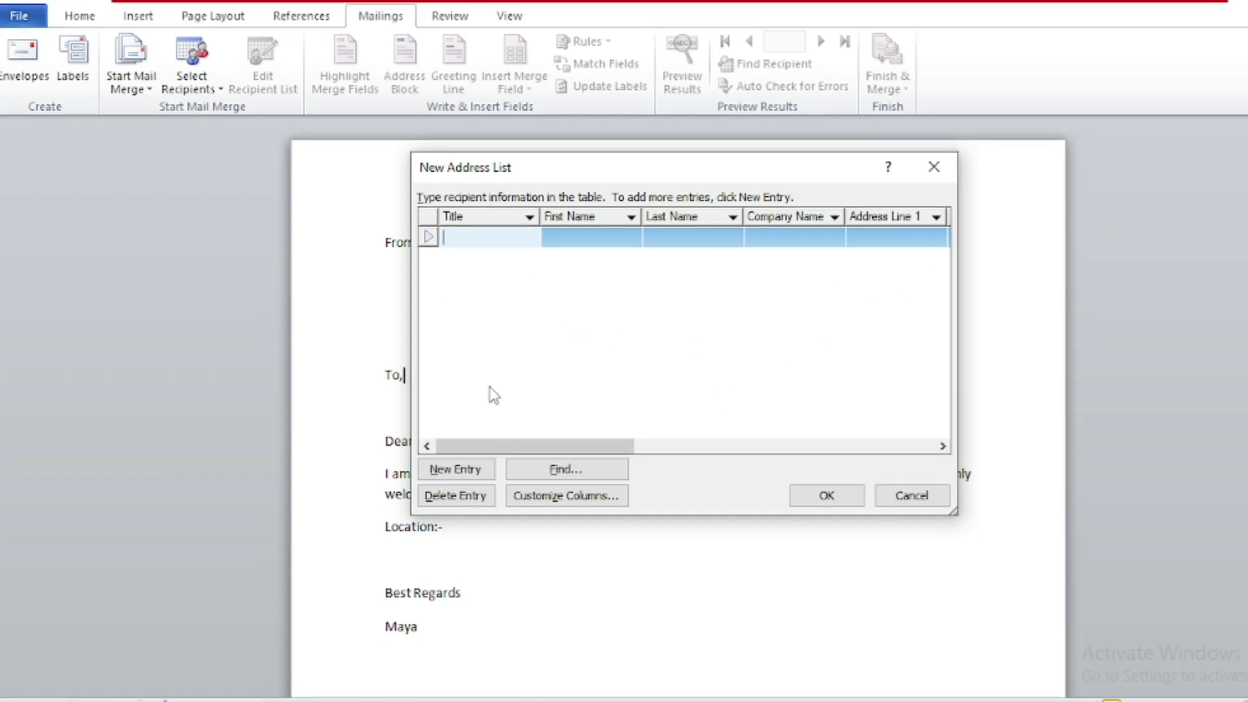
Open Customize Columns and rename the Title column to Name
{"action": "left_click", "coordinate": [551, 499]}
{"action": "left_click_drag", "start_coordinate": [716, 204], "coordinate": [827, 169]}
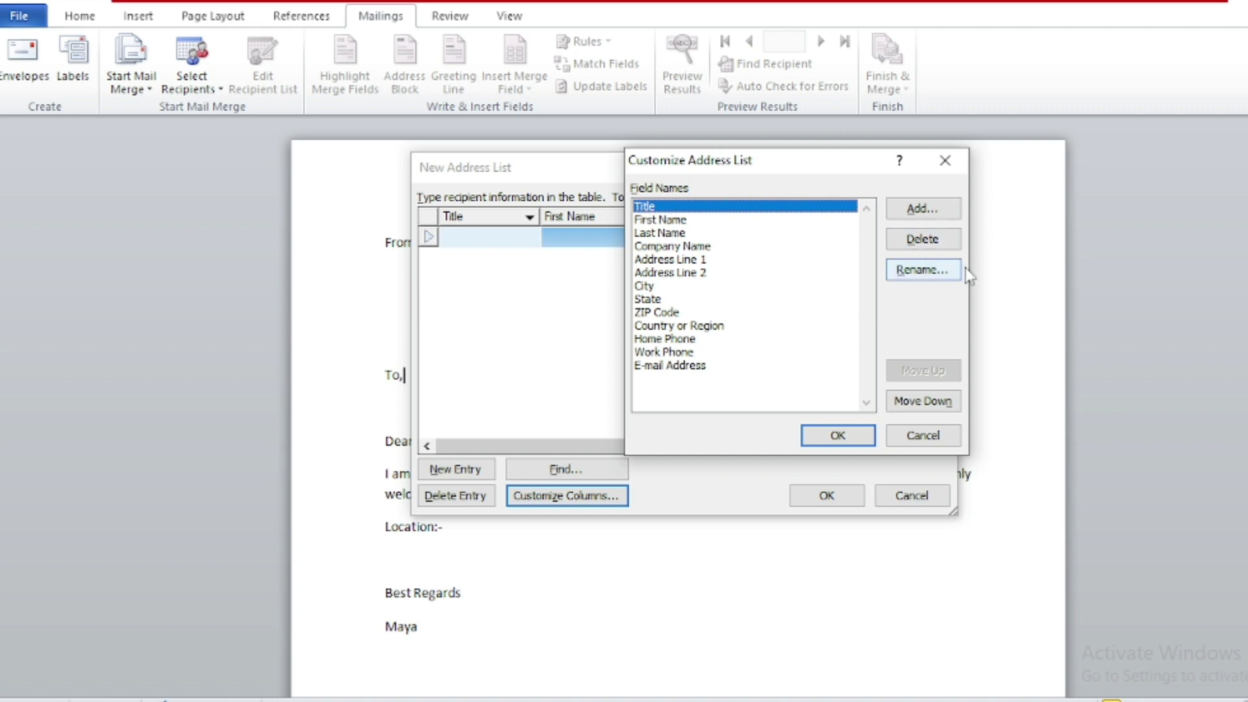
{"action": "left_click", "coordinate": [918, 270]}
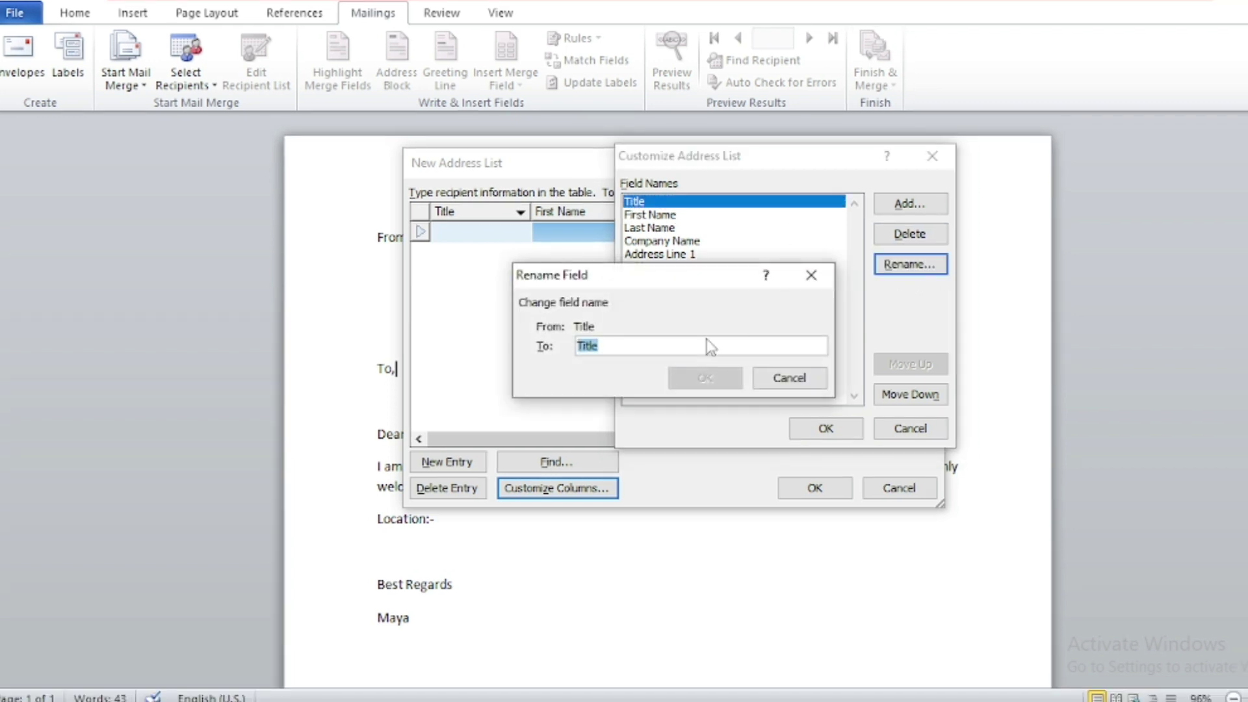
{"action": "type", "text": "Name"}
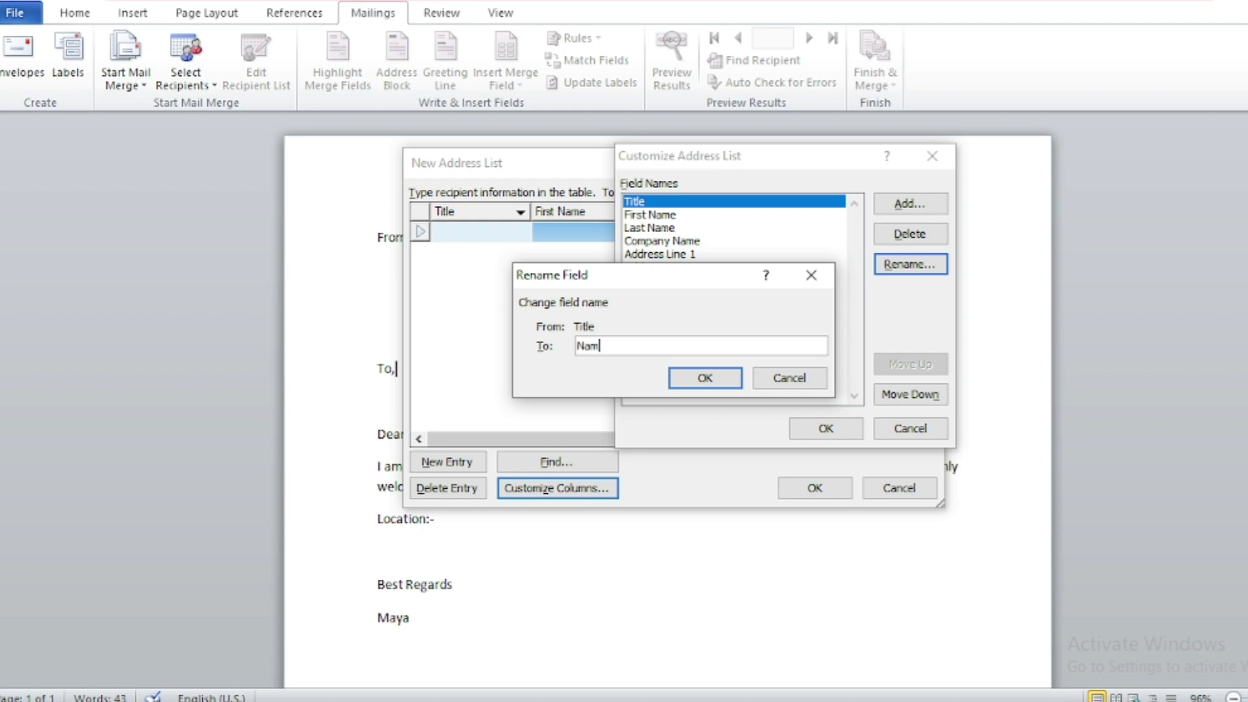
{"action": "left_click", "coordinate": [704, 377]}
Rename First Name to Address and Last Name to Pincode, then apply the columns
{"action": "left_click", "coordinate": [666, 216]}
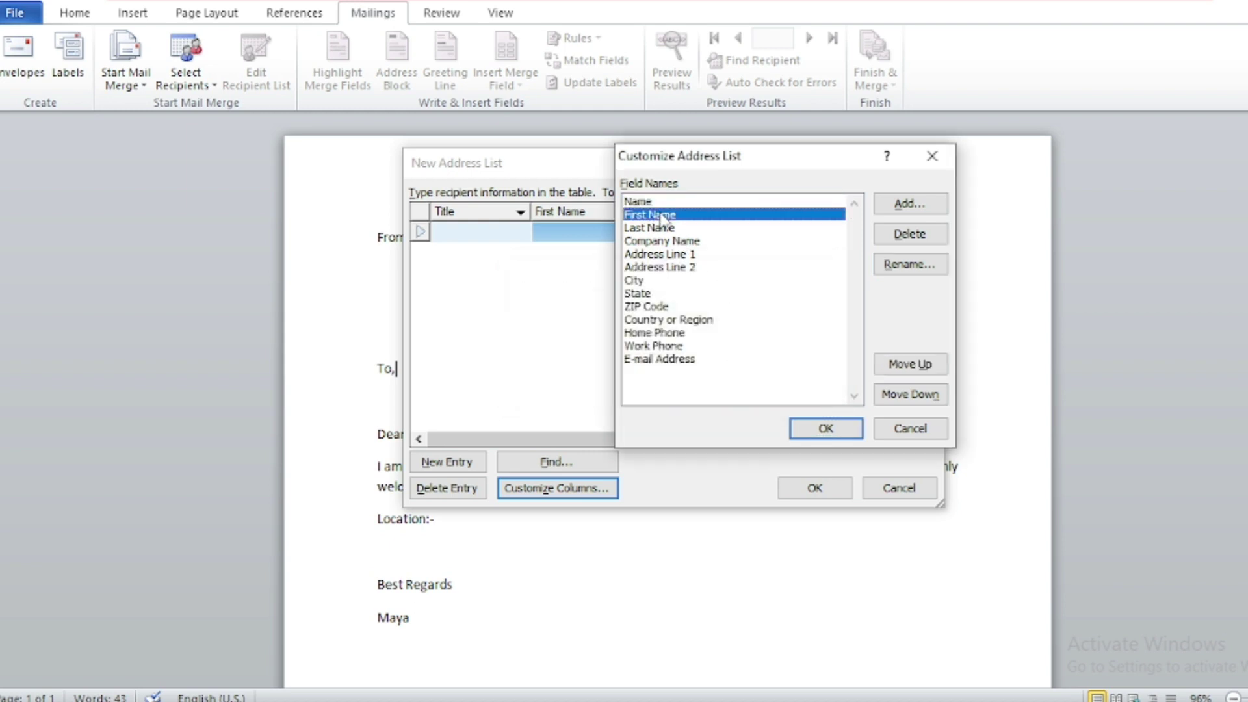
{"action": "left_click", "coordinate": [921, 270]}
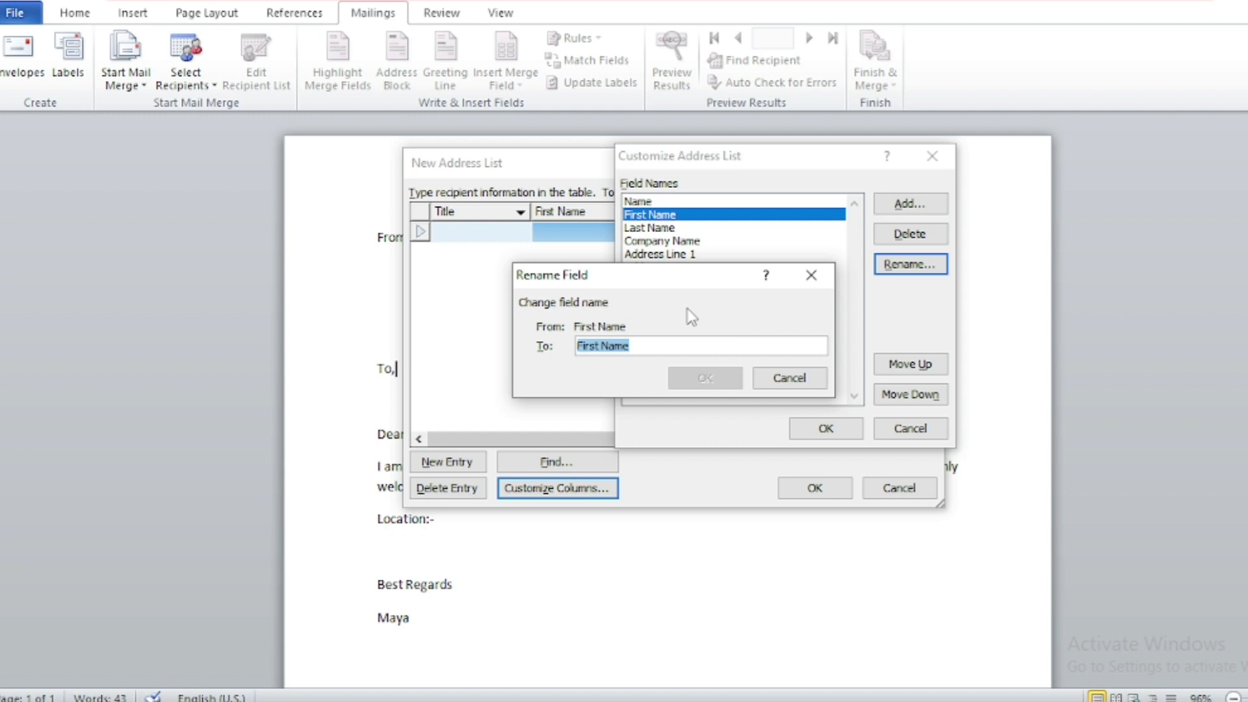
{"action": "type", "text": "Address"}
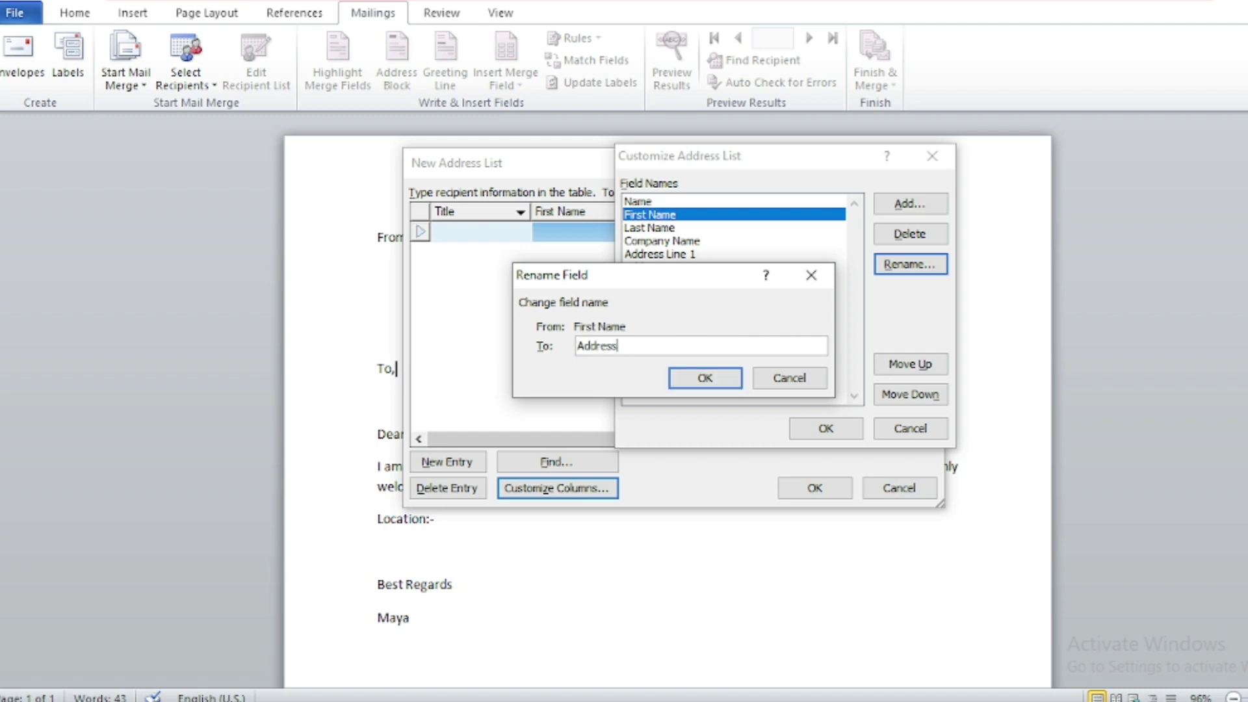
{"action": "left_click", "coordinate": [724, 378]}
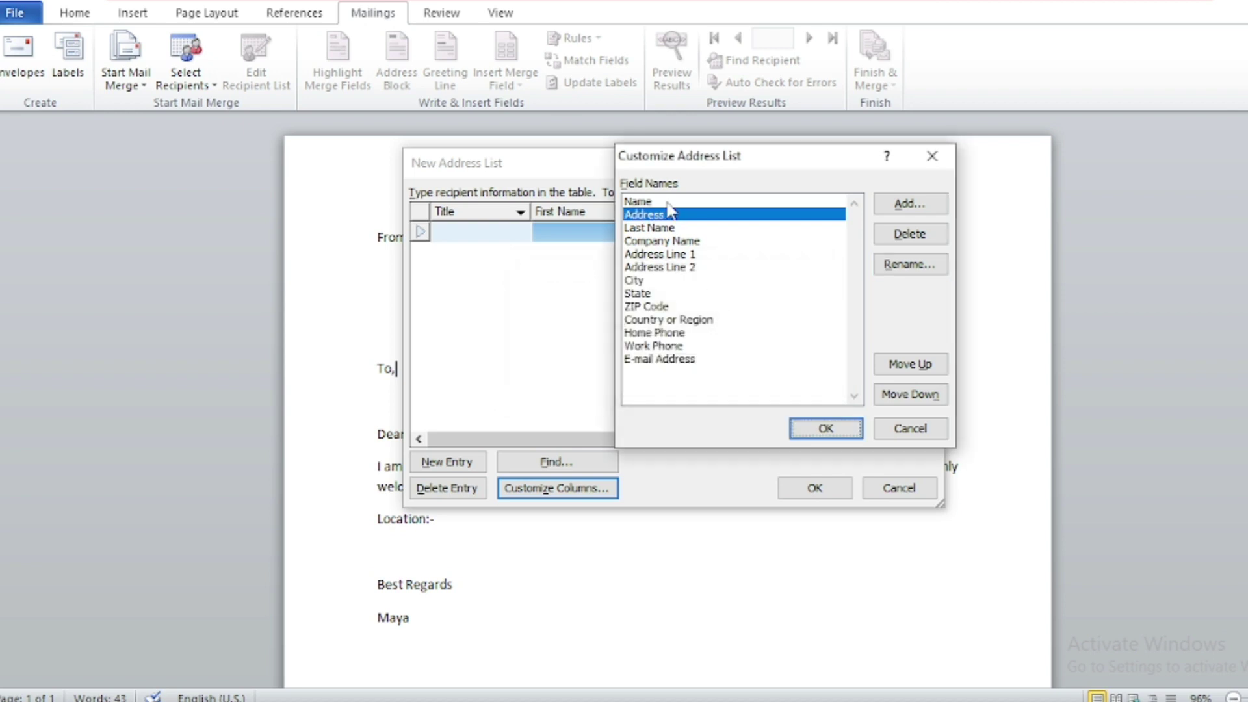
{"action": "left_click", "coordinate": [652, 228]}
{"action": "left_click", "coordinate": [907, 265]}
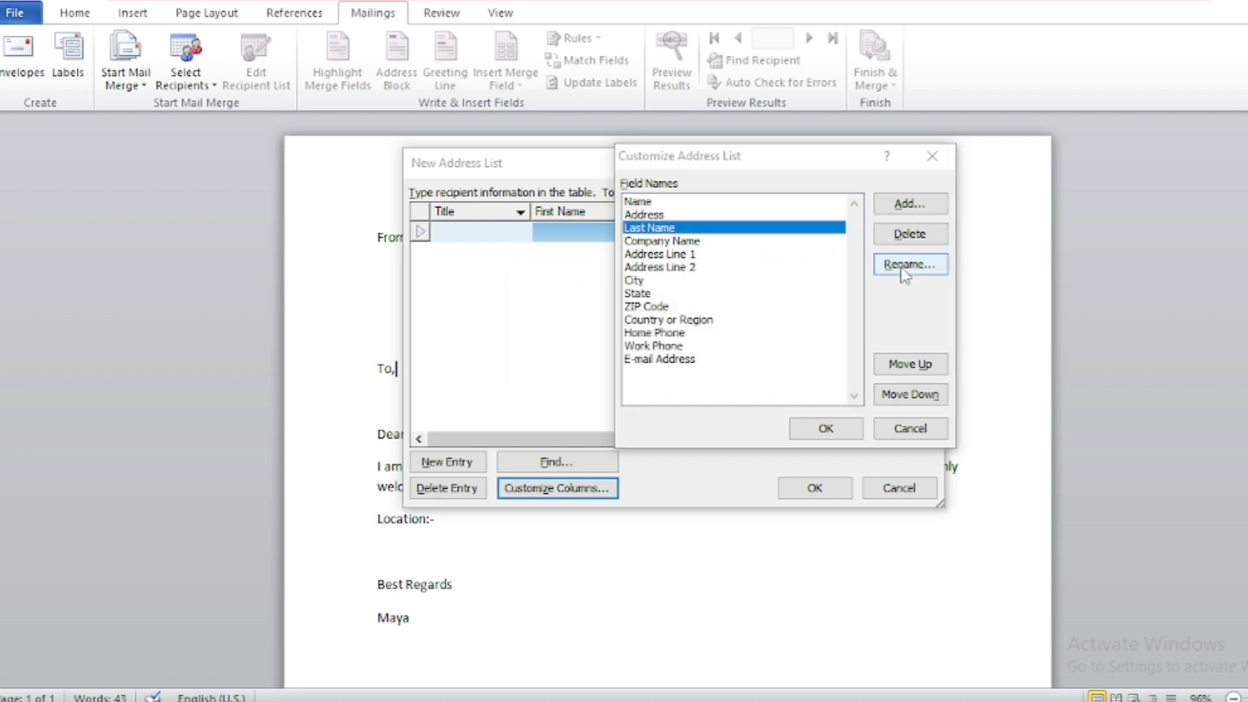
{"action": "type", "text": "Pincode"}
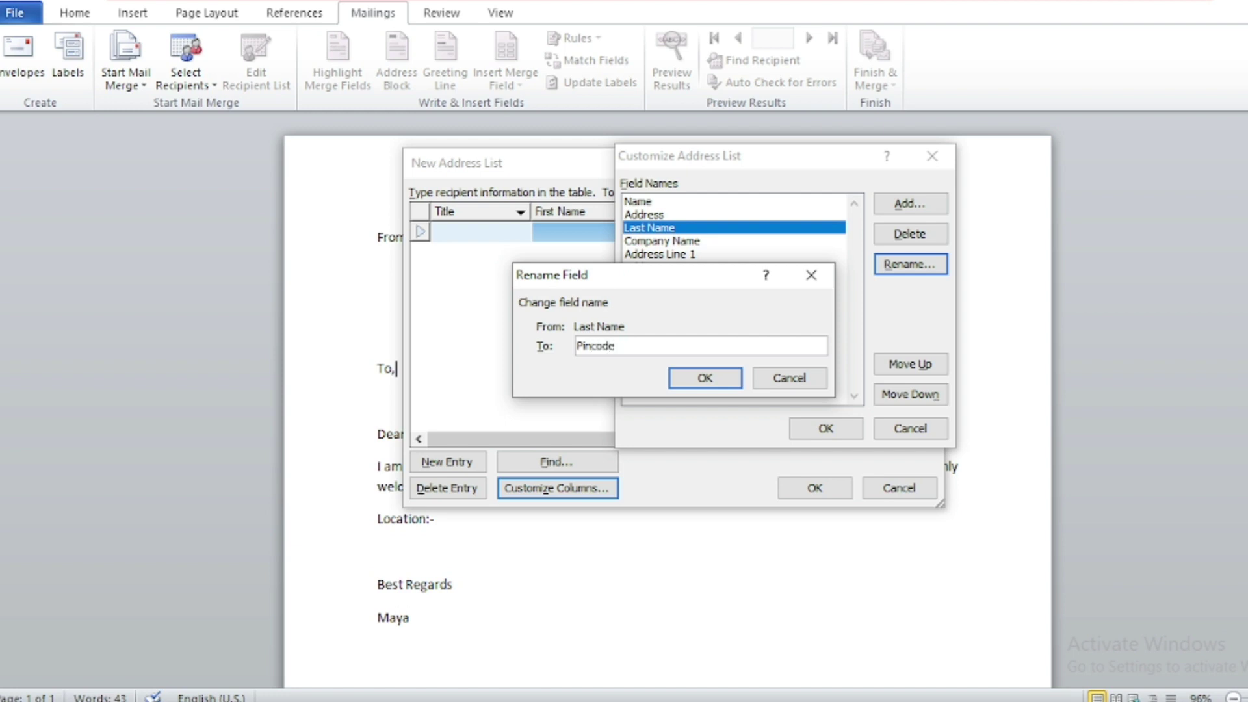
{"action": "left_click", "coordinate": [721, 379]}
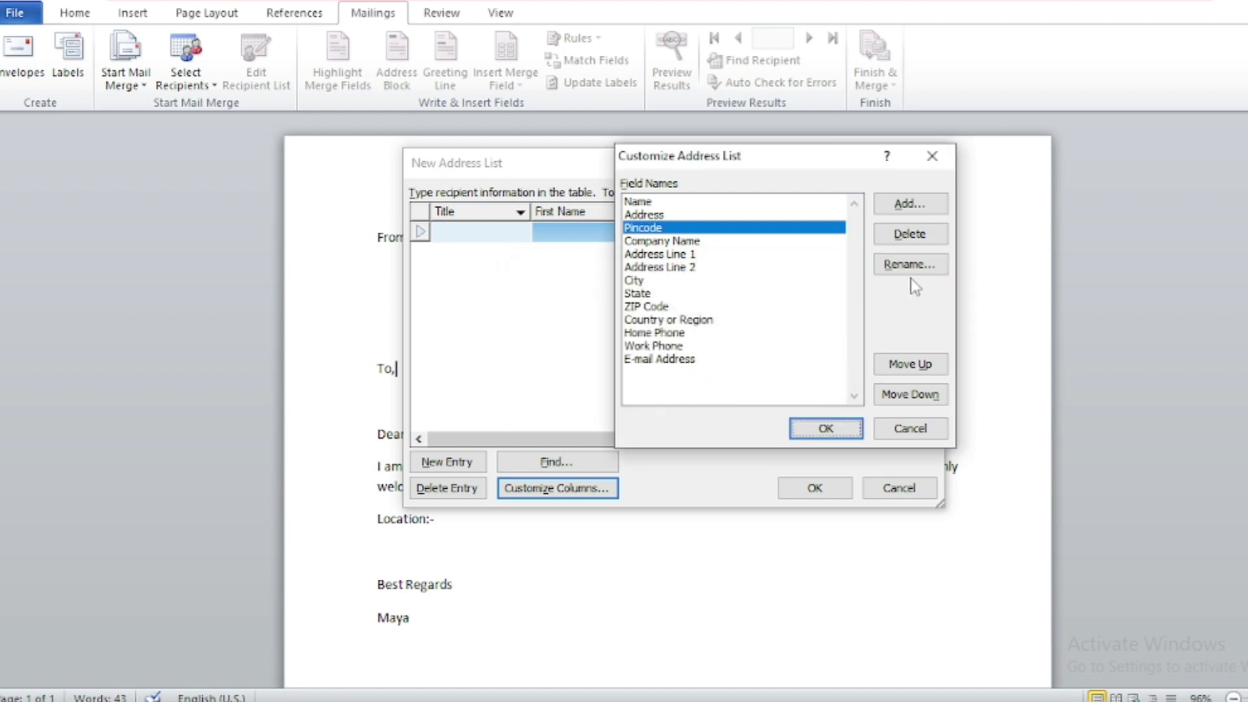
{"action": "left_click", "coordinate": [833, 432]}
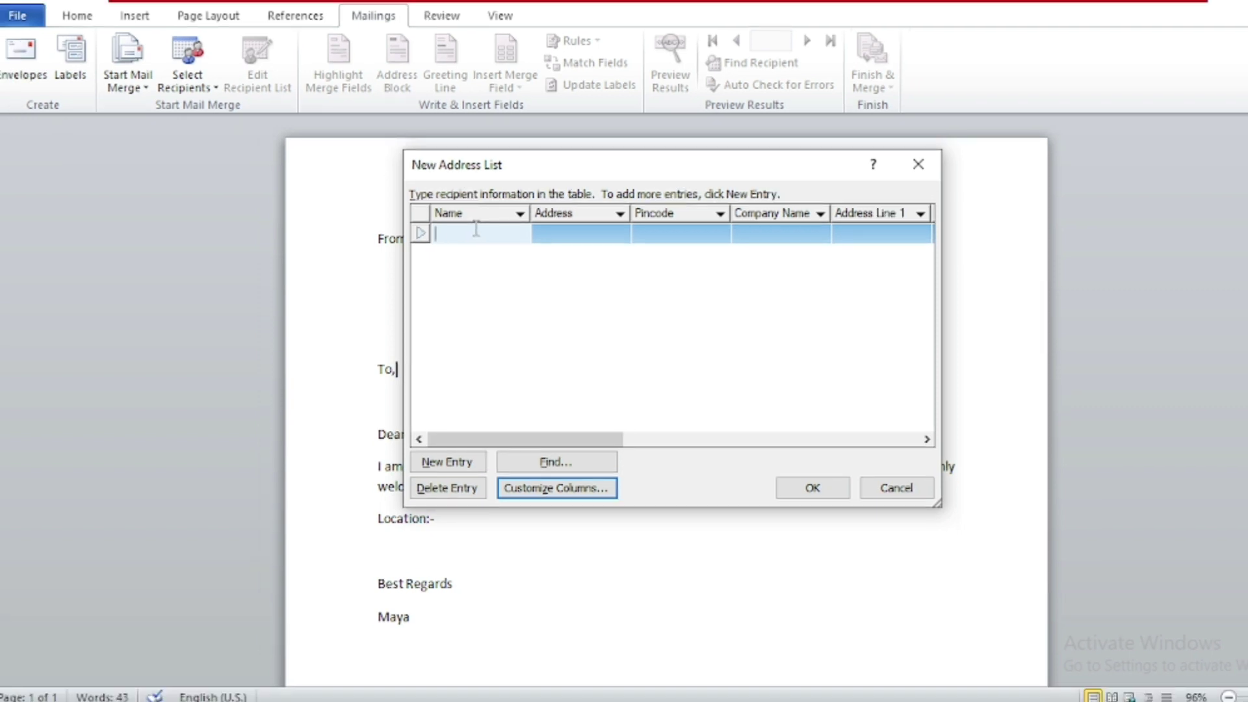
Enter the first guest: Athul, address homely, pincode 453231
{"action": "type", "text": "A"}
{"action": "type", "text": "thul"}
{"action": "key", "text": "Tab"}
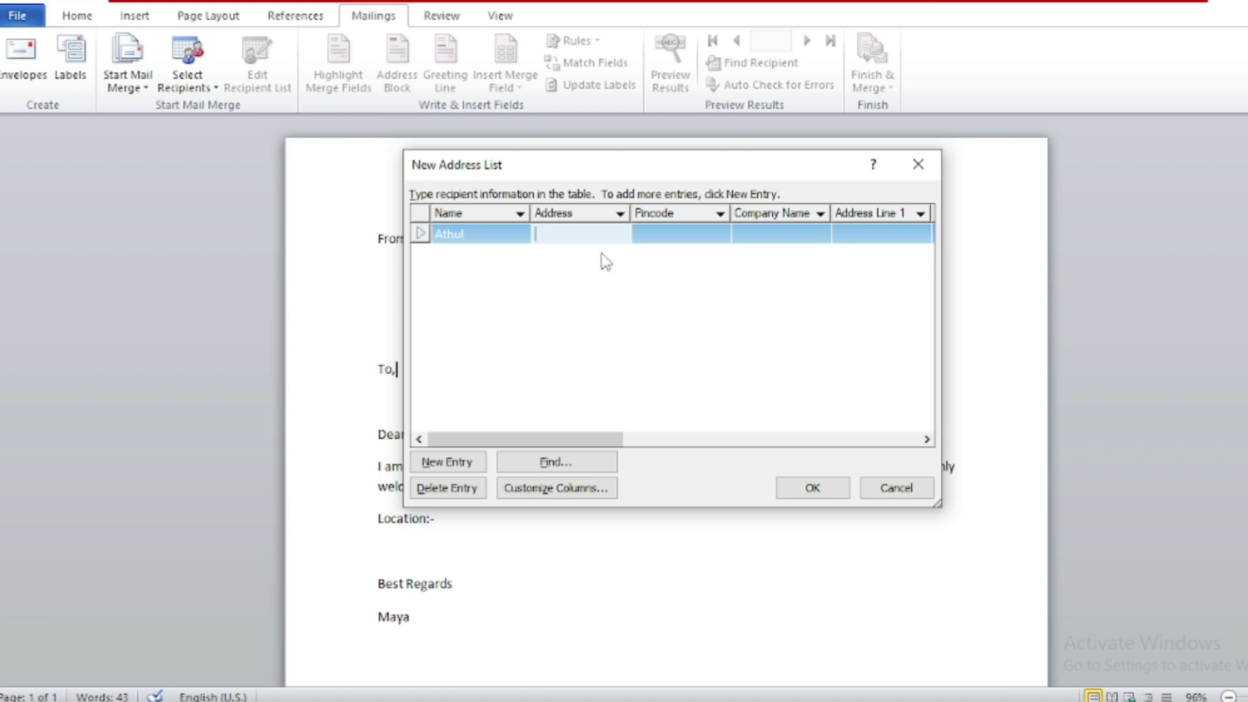
{"action": "type", "text": "homely"}
{"action": "key", "text": "Tab"}
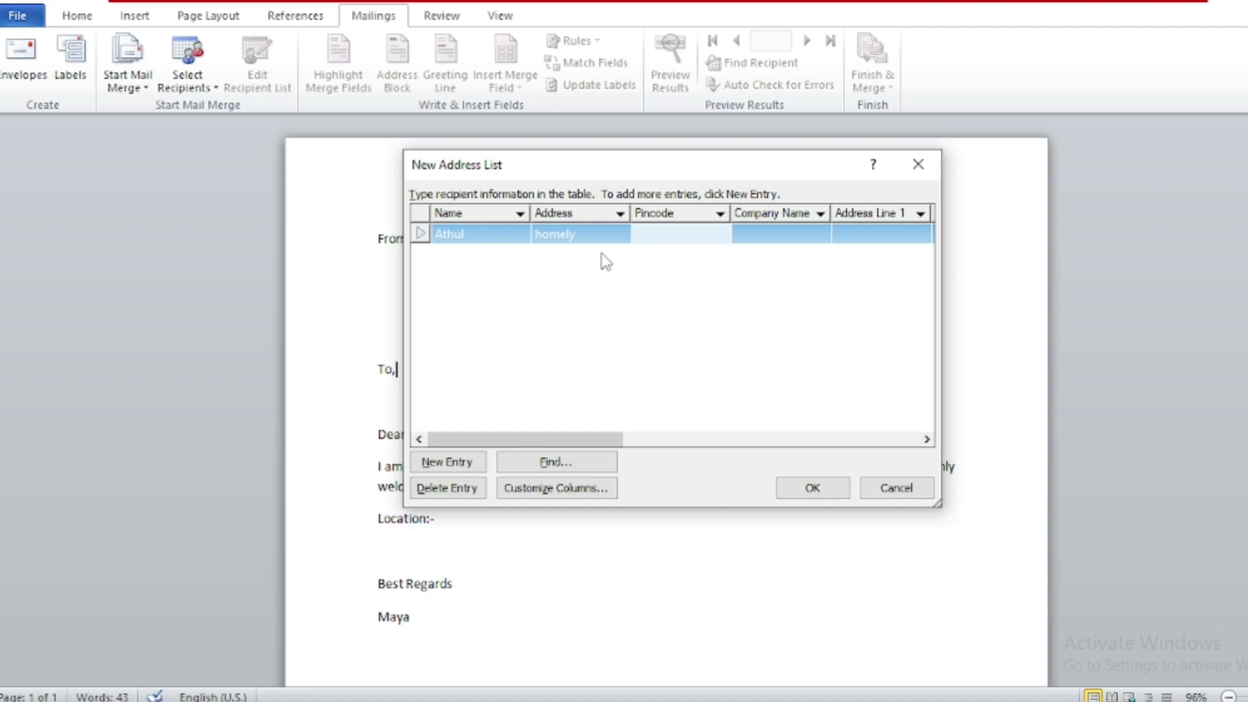
{"action": "type", "text": "453231"}
Add a second entry for Reshma with her address and pincode
{"action": "left_click", "coordinate": [449, 463]}
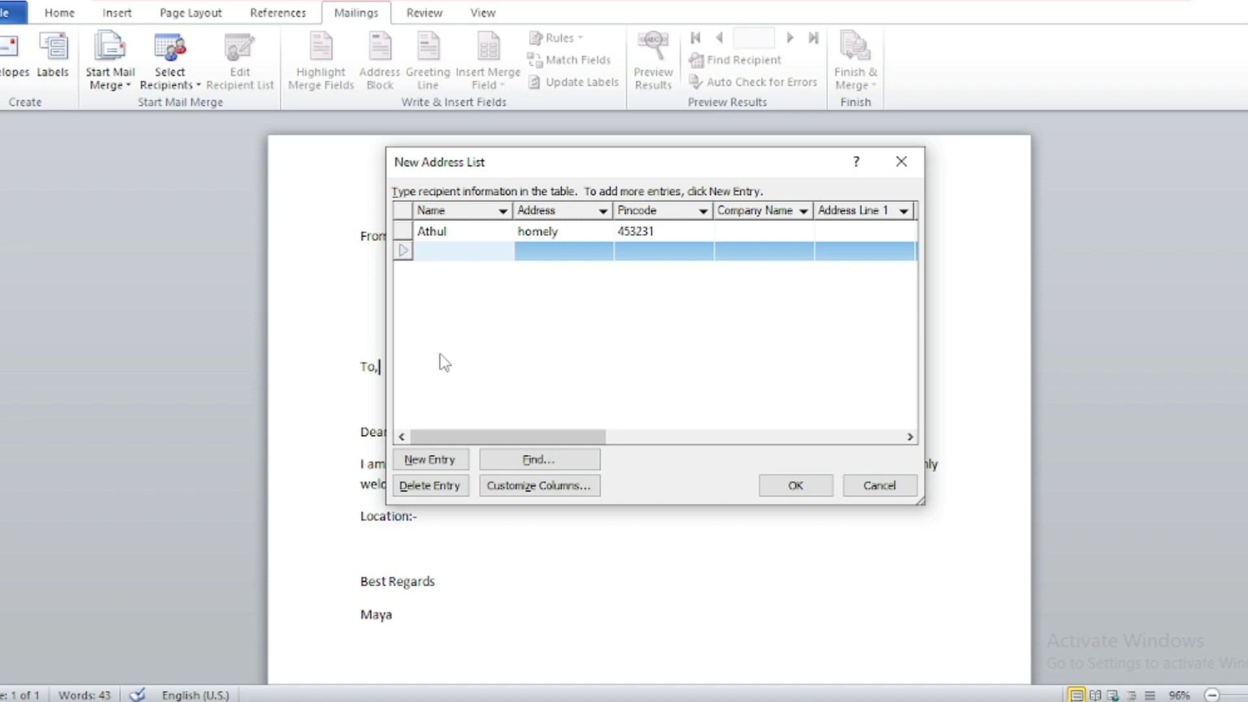
{"action": "type", "text": "Reshma"}
{"action": "key", "text": "Tab"}
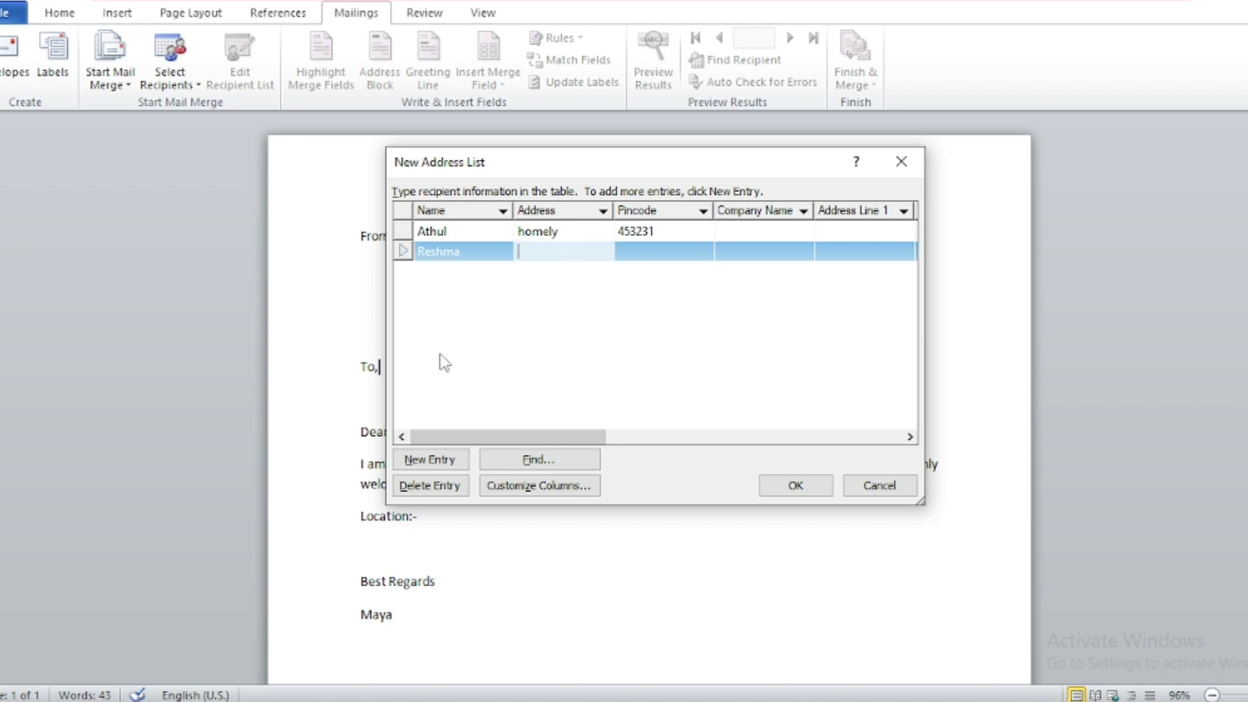
{"action": "type", "text": "Ma"}
{"action": "type", "text": "nnil"}
{"action": "key", "text": "Tab"}
{"action": "type", "text": "6"}
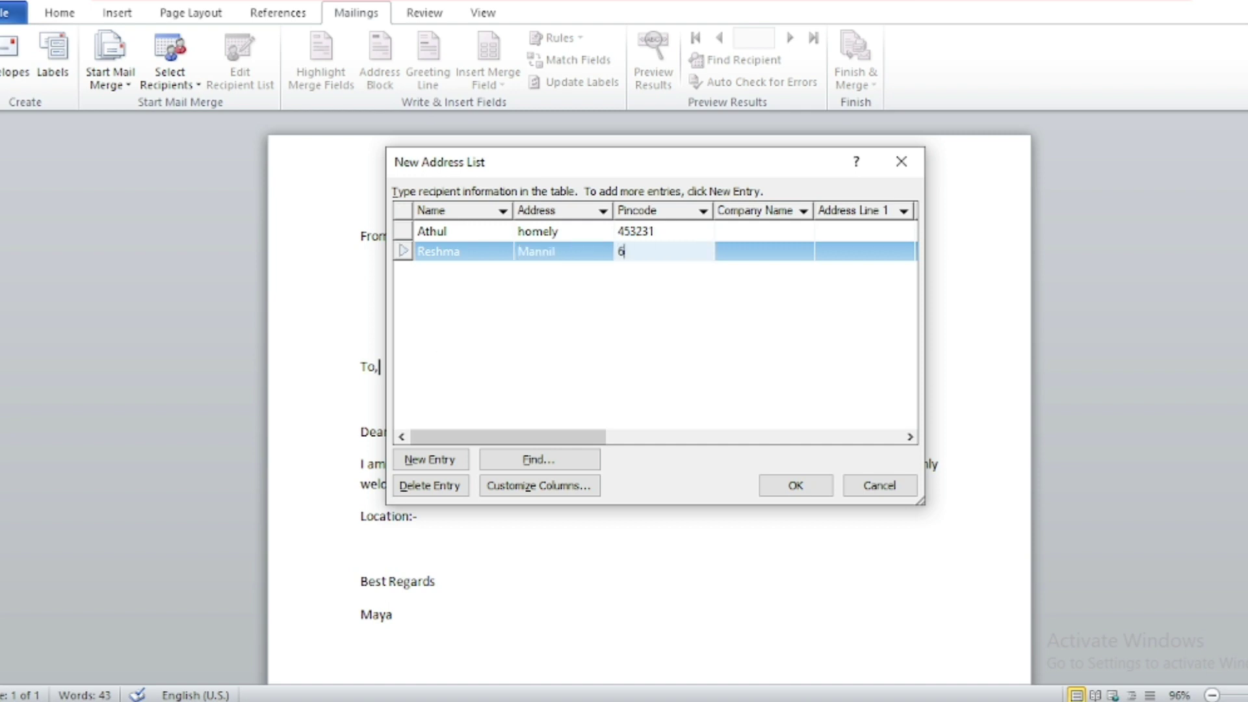
{"action": "type", "text": "57231"}
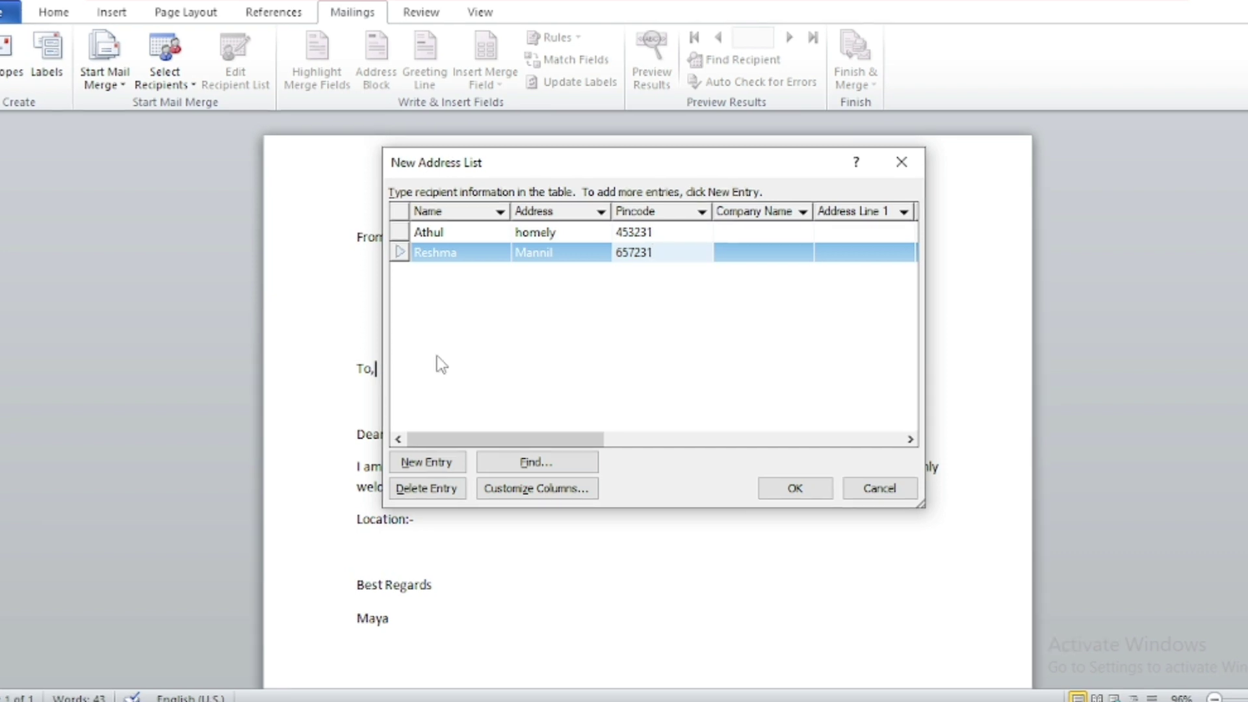
Add a third entry with the name Karthik
{"action": "left_click", "coordinate": [423, 462]}
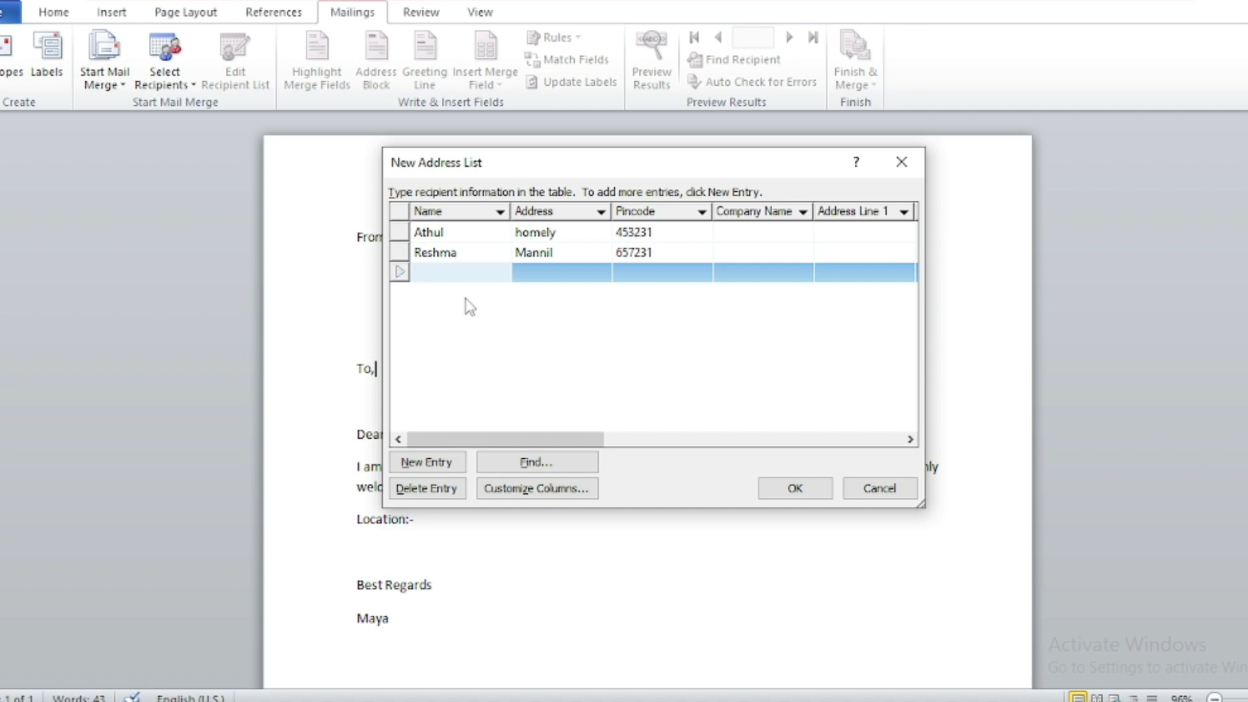
{"action": "type", "text": "Karthik"}
{"action": "key", "text": "Tab"}
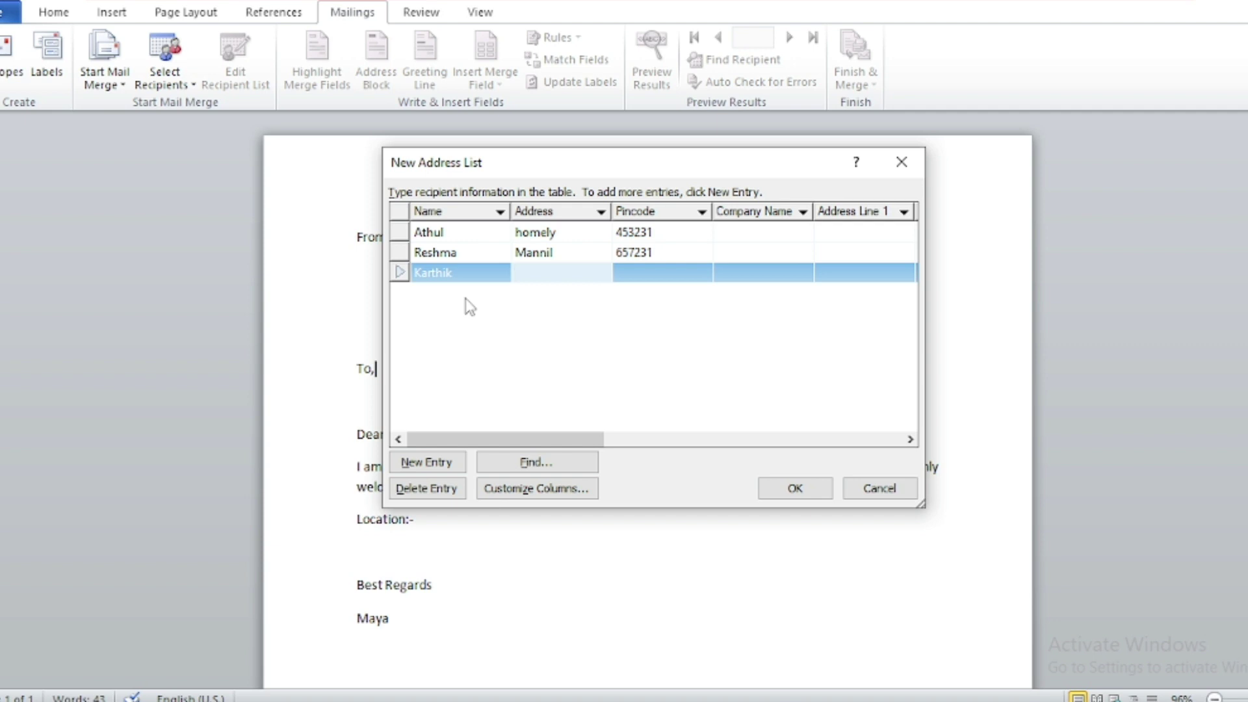
Save the recipient list as the friends address list file
{"action": "left_click", "coordinate": [820, 501]}
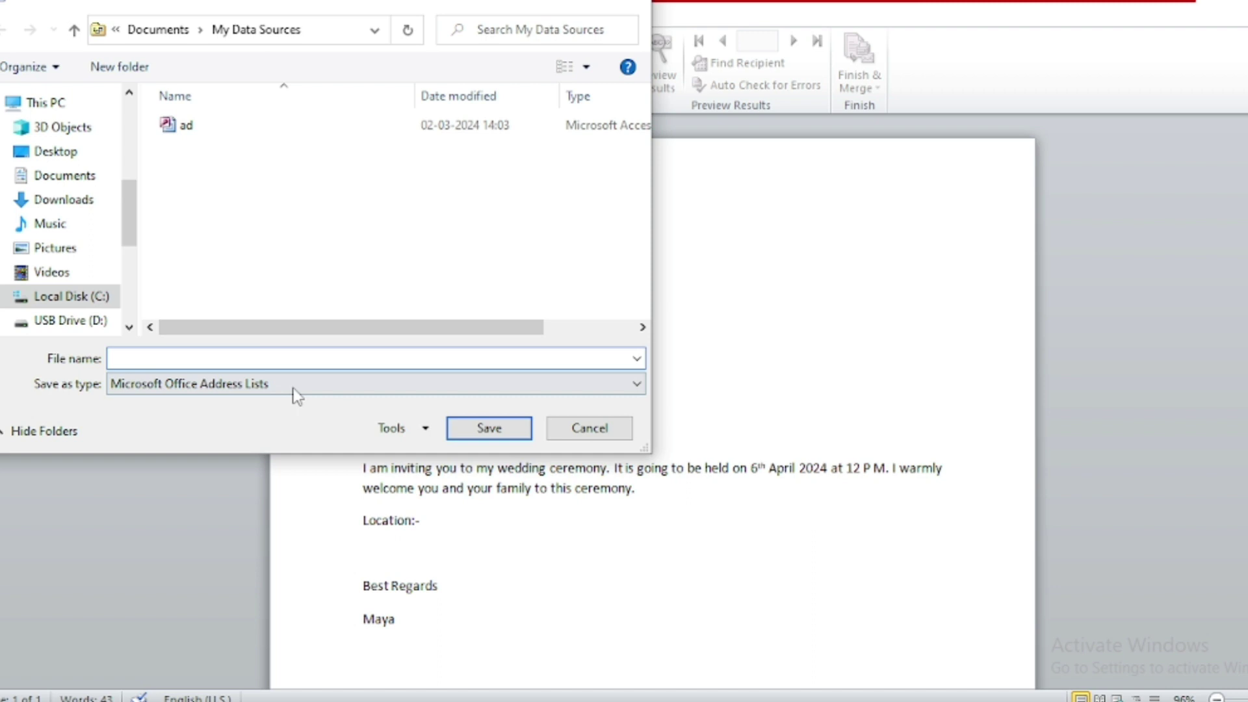
{"action": "left_click", "coordinate": [159, 359]}
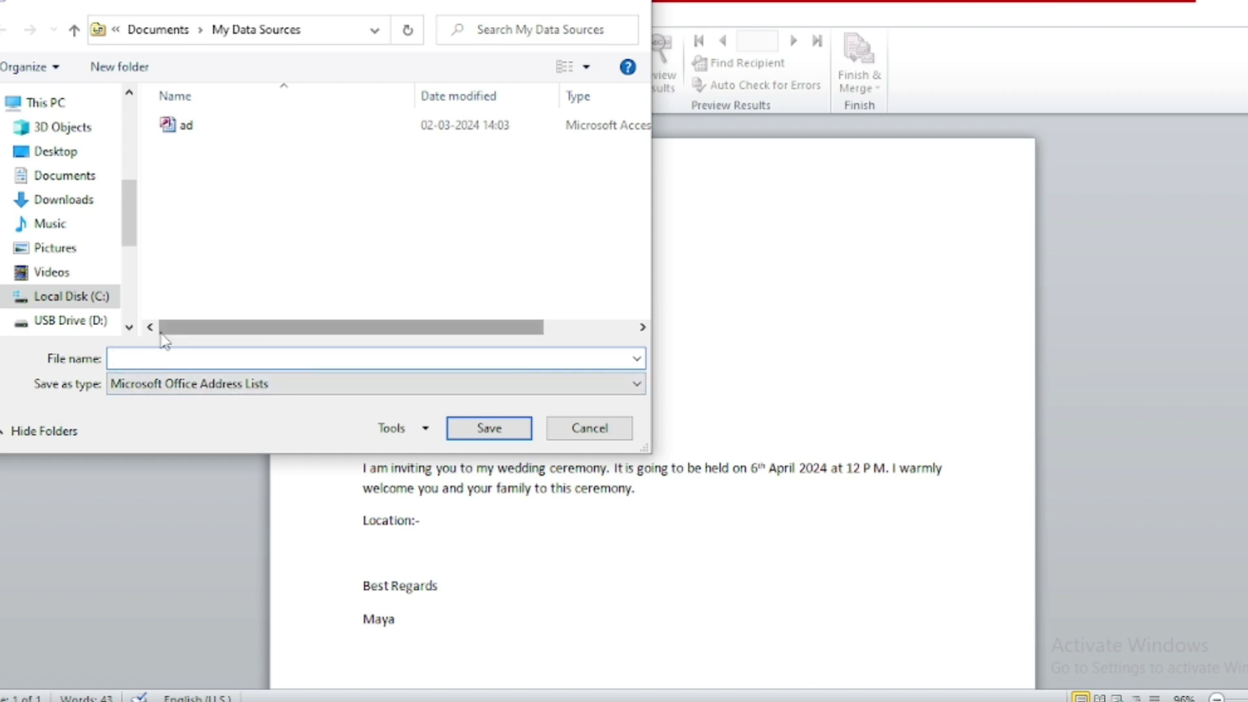
{"action": "type", "text": "fr"}
{"action": "type", "text": "d"}
{"action": "type", "text": "ess"}
{"action": "left_click", "coordinate": [487, 430]}
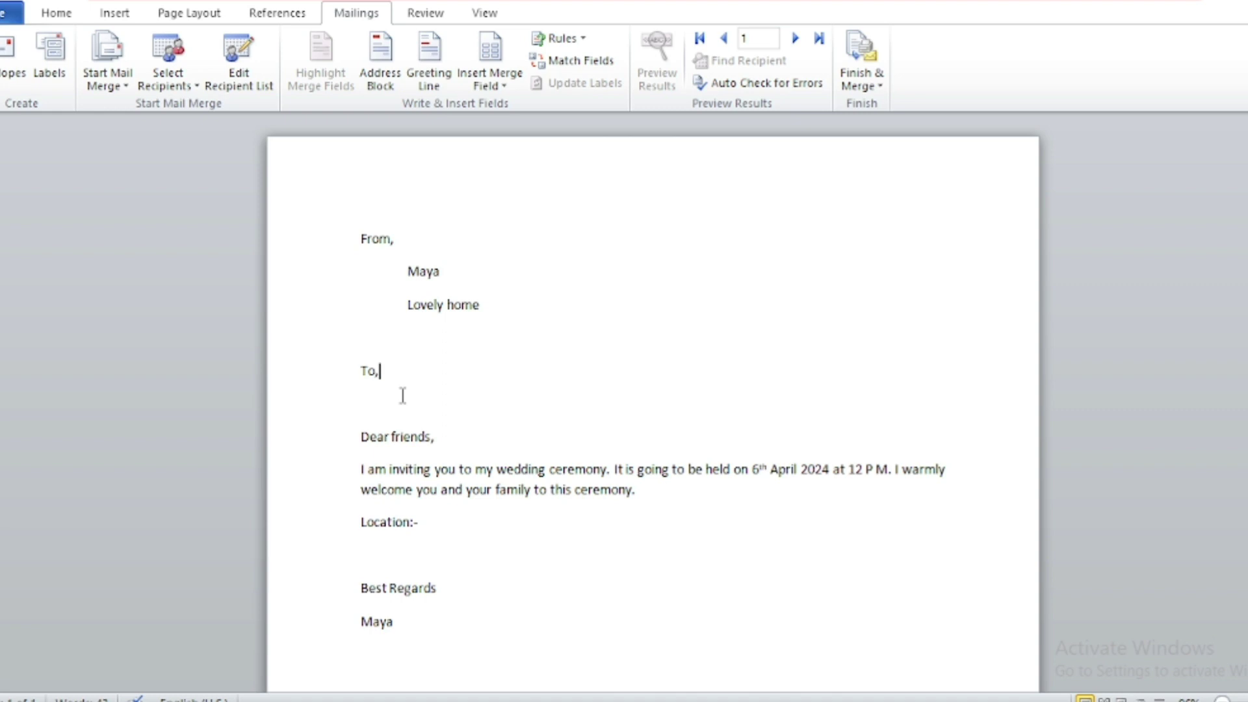
Insert the Name, Address and Pincode merge fields on three new lines below 'To,'
{"action": "key", "text": "Return"}
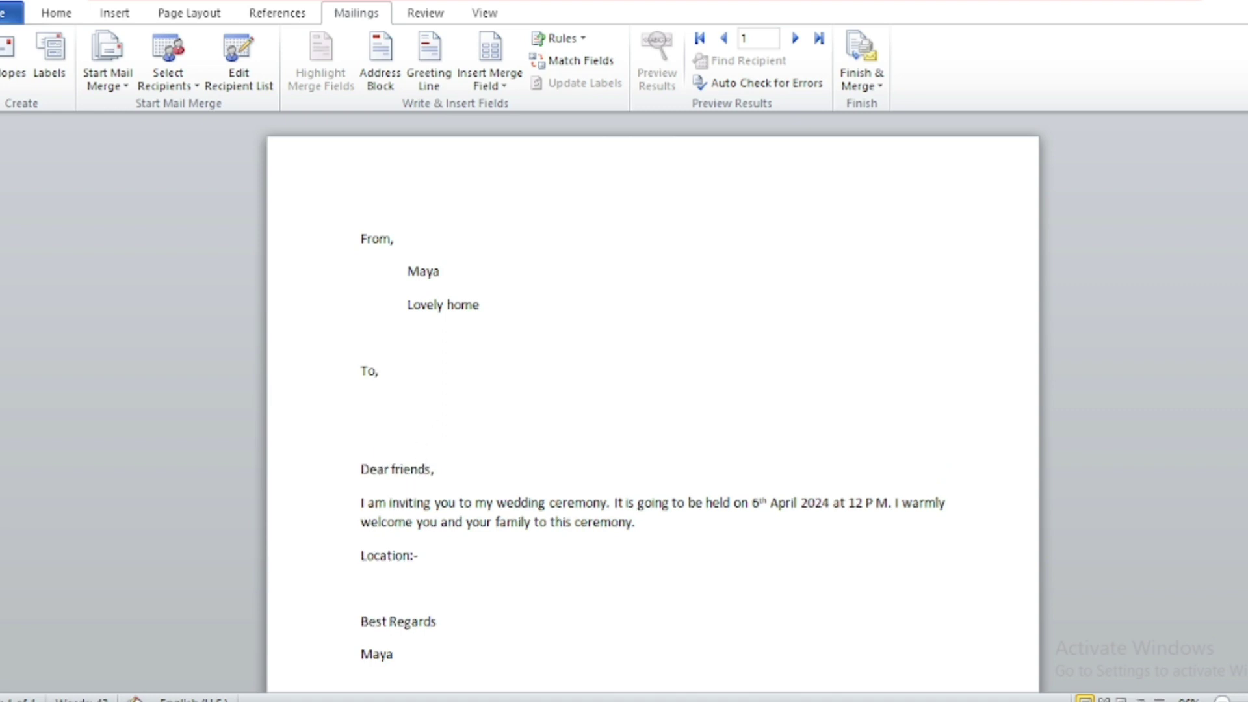
{"action": "left_click", "coordinate": [505, 79]}
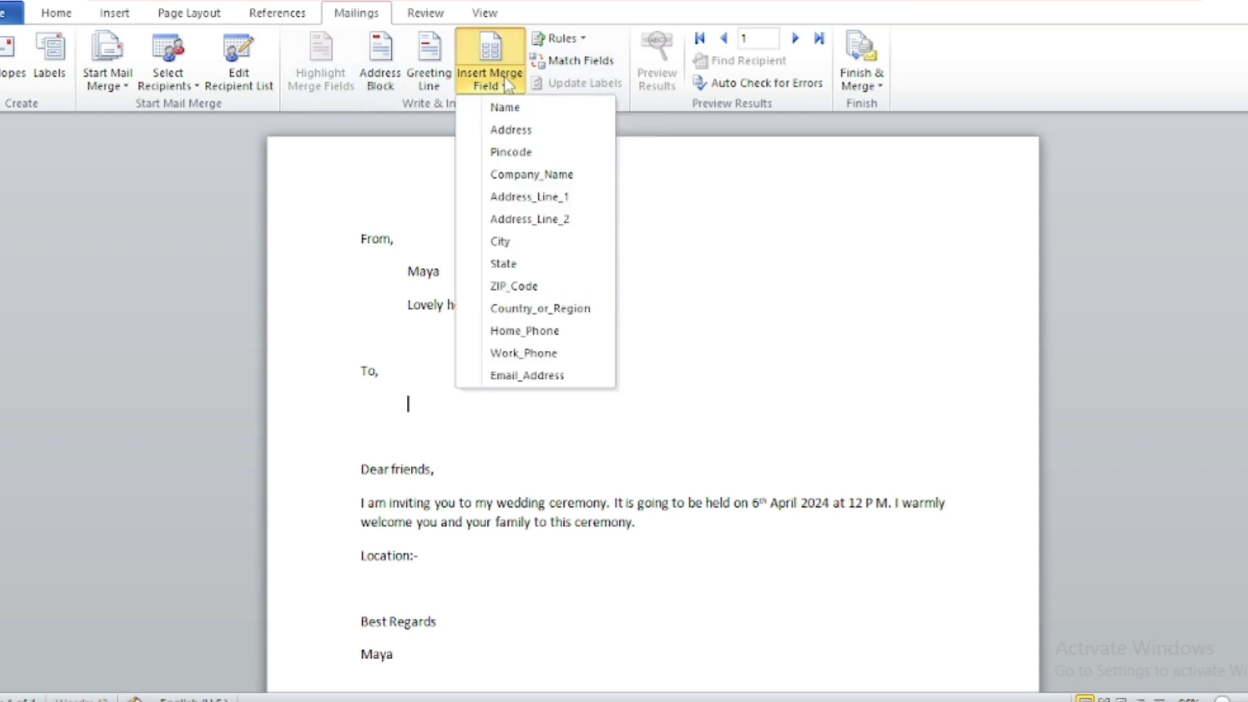
{"action": "left_click", "coordinate": [510, 110]}
{"action": "key", "text": "Return"}
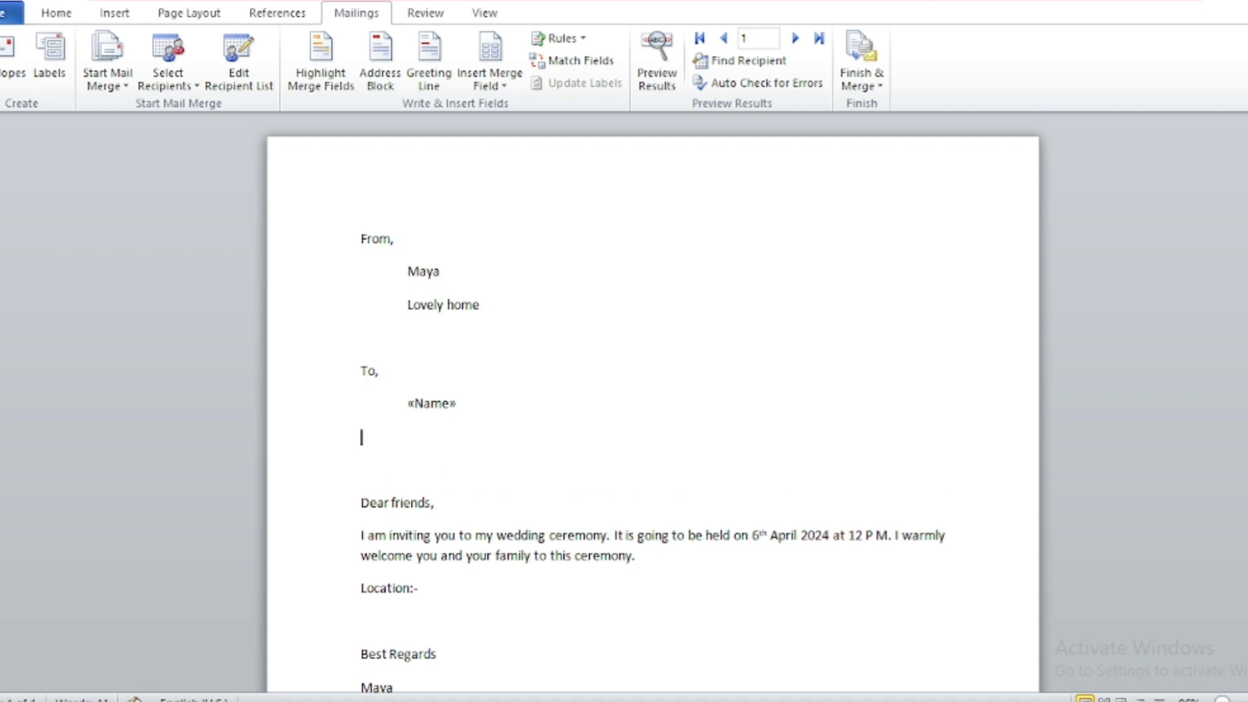
{"action": "left_click", "coordinate": [502, 86]}
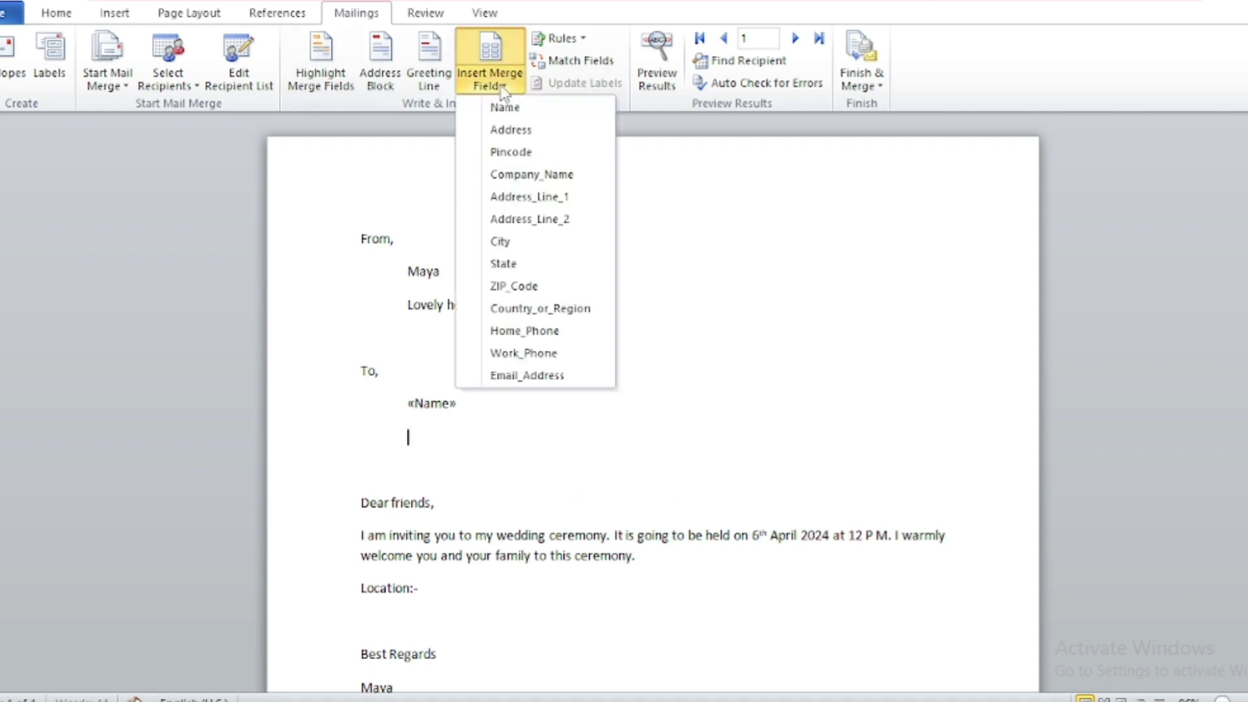
{"action": "left_click", "coordinate": [514, 132]}
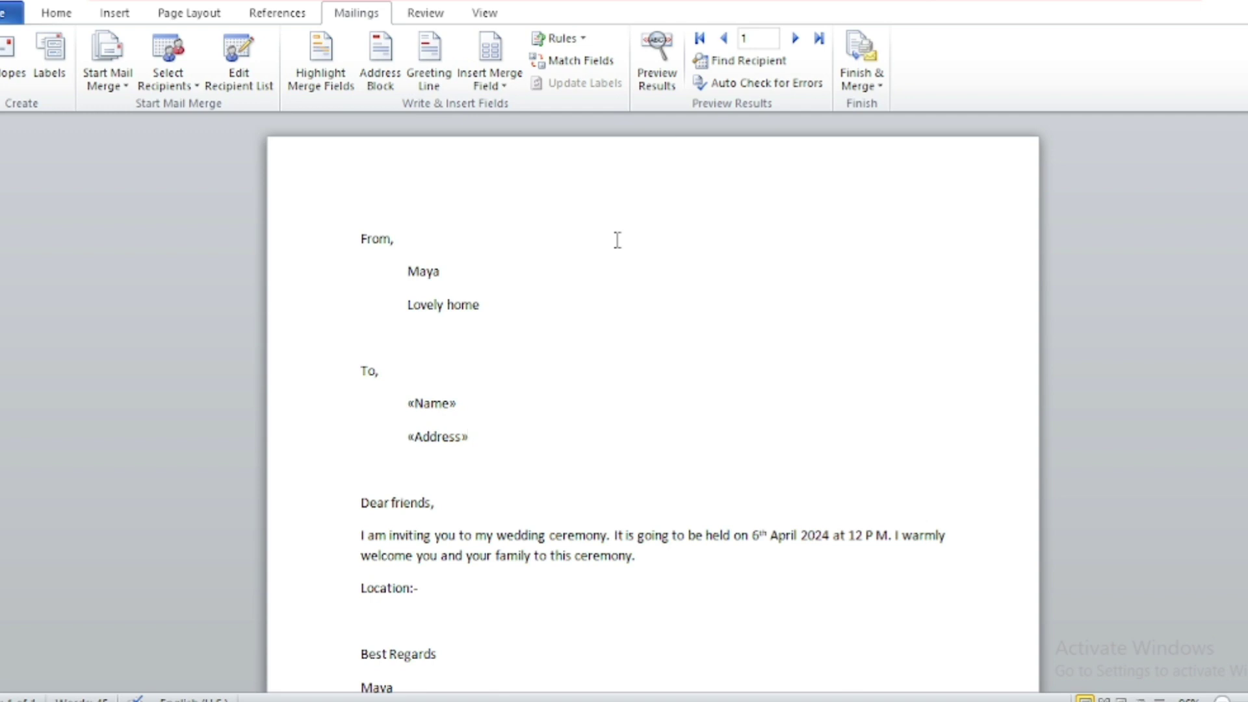
{"action": "key", "text": "Return"}
{"action": "key", "text": "Tab"}
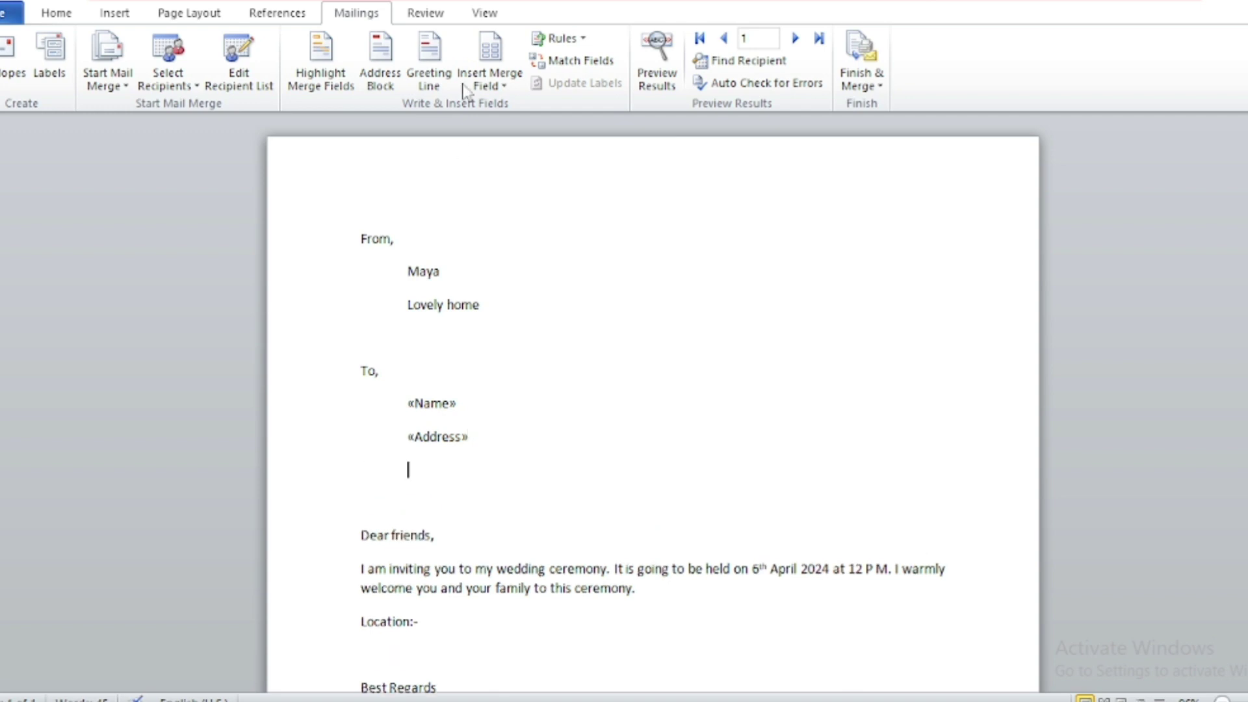
{"action": "left_click", "coordinate": [490, 81]}
{"action": "left_click", "coordinate": [525, 151]}
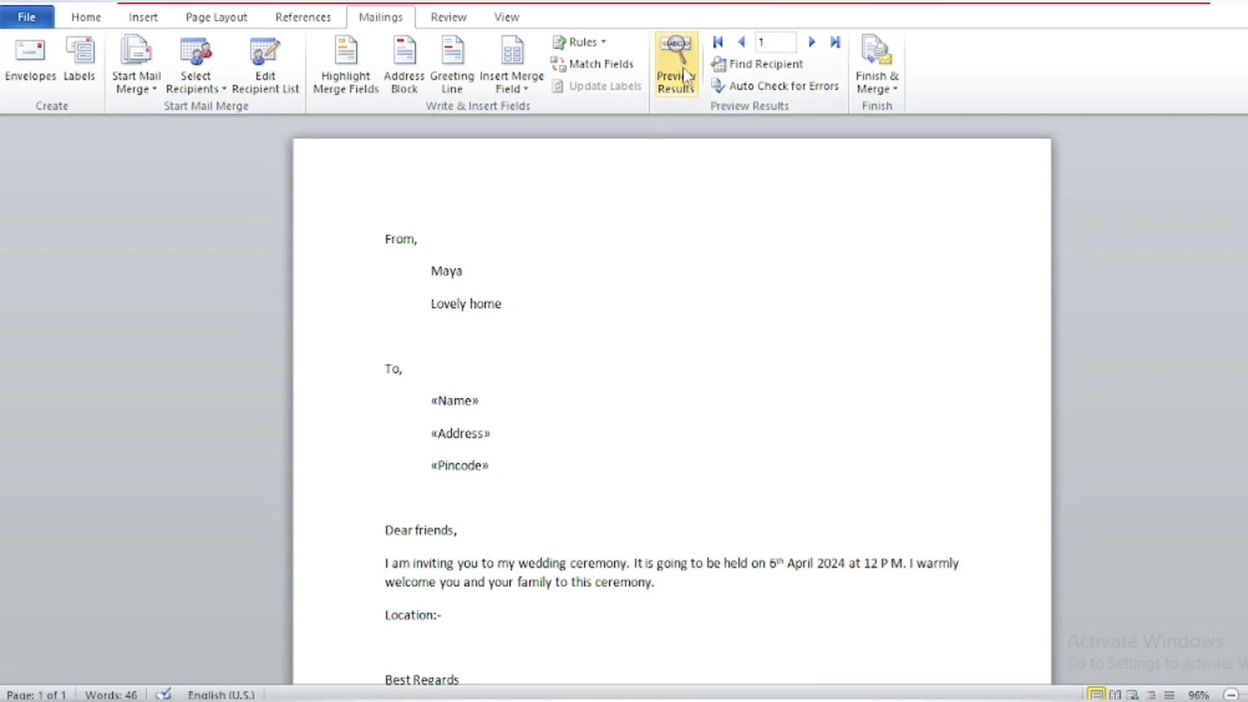
{"action": "left_click", "coordinate": [680, 69]}
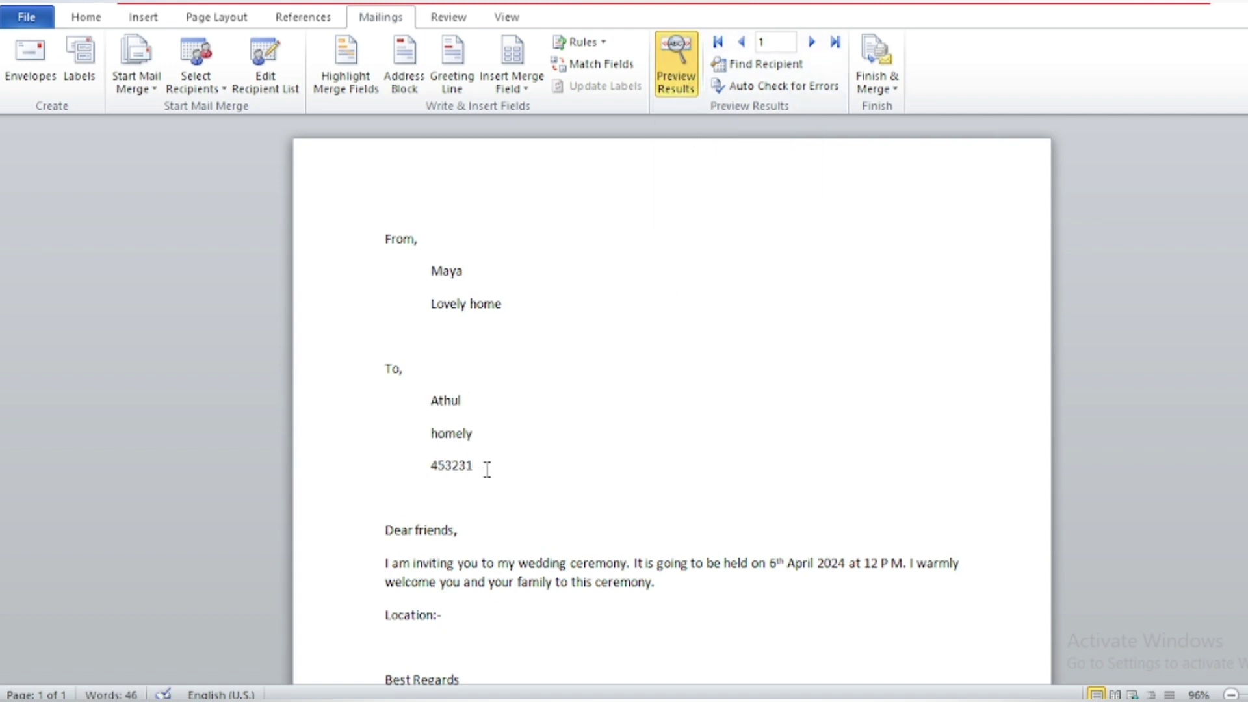
{"action": "scroll", "coordinate": [767, 354], "scroll_direction": "down", "scroll_amount": 8}
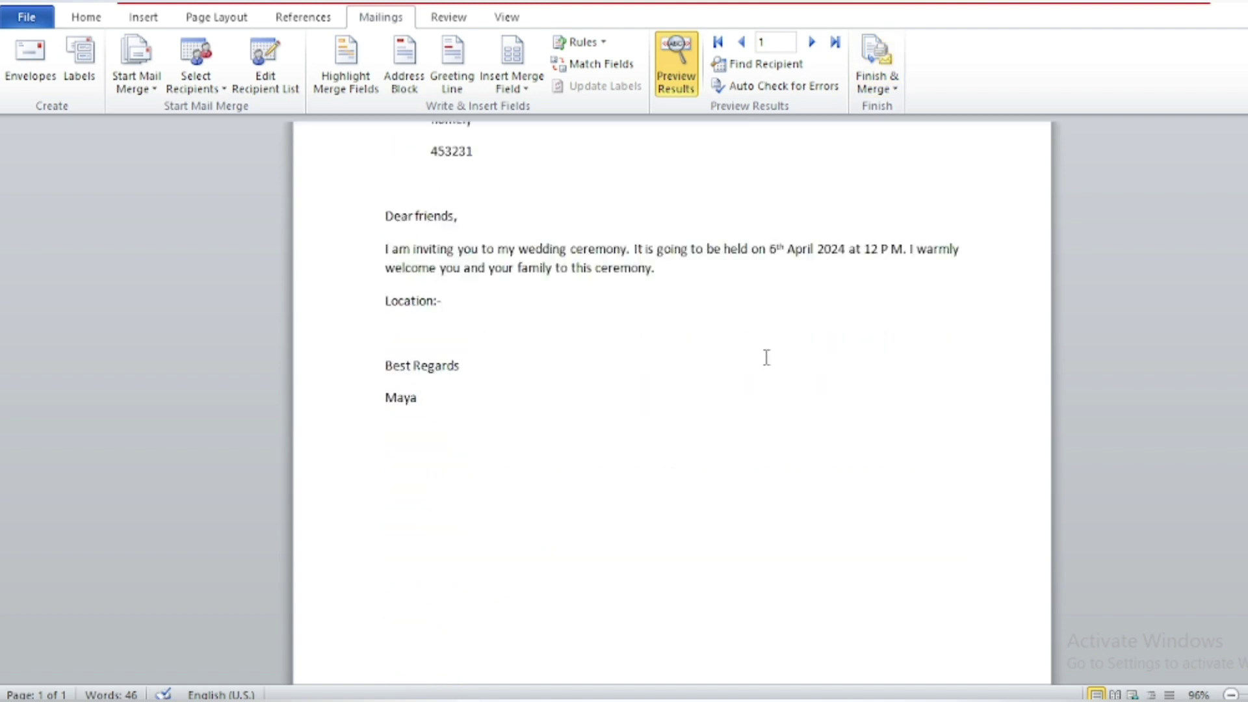
{"action": "scroll", "coordinate": [763, 357], "scroll_direction": "down", "scroll_amount": 6}
{"action": "scroll", "coordinate": [766, 358], "scroll_direction": "up", "scroll_amount": 3}
{"action": "scroll", "coordinate": [766, 358], "scroll_direction": "up", "scroll_amount": 1}
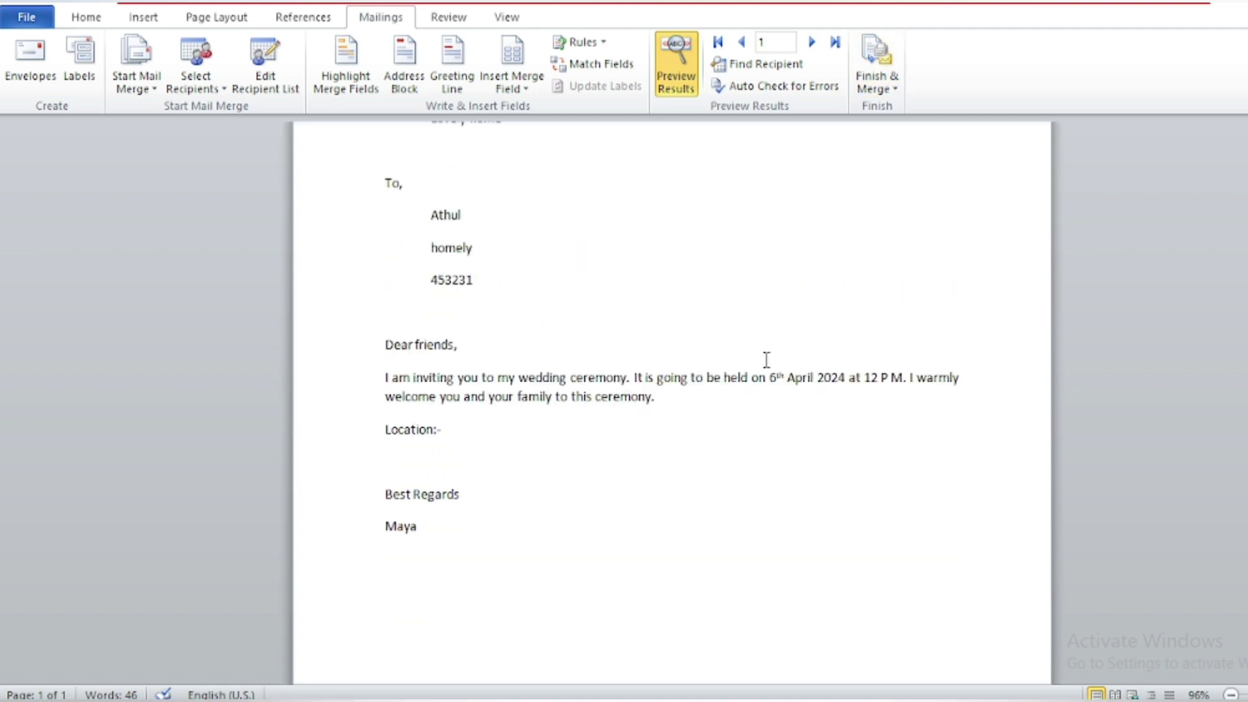
{"action": "scroll", "coordinate": [765, 358], "scroll_direction": "up", "scroll_amount": 2}
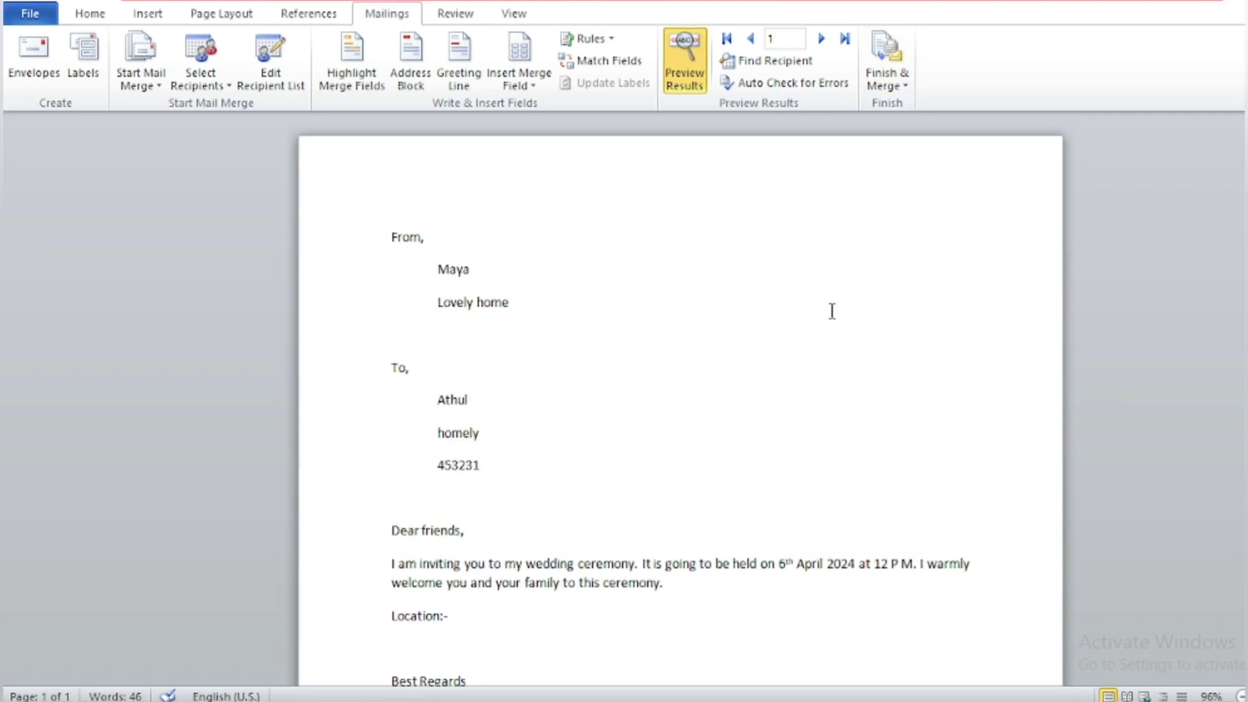
Merge all recipients into individual editable letters and scroll through the new document
{"action": "left_click", "coordinate": [894, 87]}
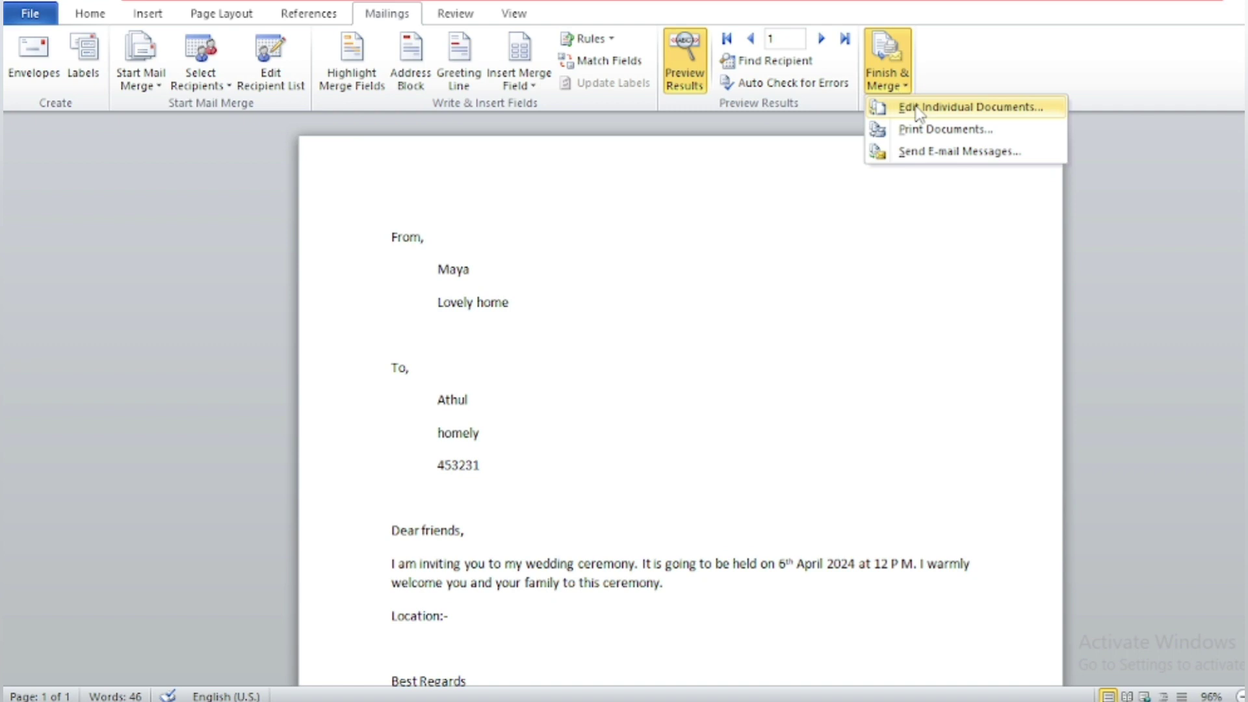
{"action": "left_click", "coordinate": [919, 109]}
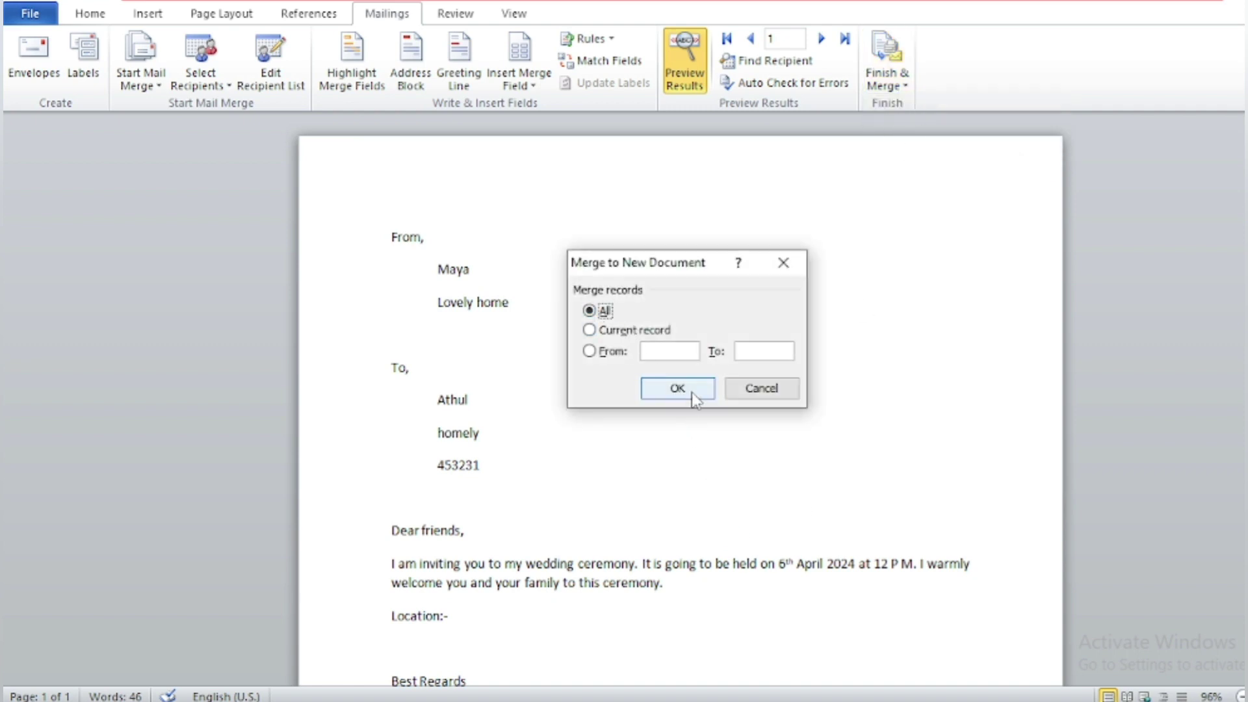
{"action": "left_click", "coordinate": [676, 389]}
{"action": "scroll", "coordinate": [760, 378], "scroll_direction": "down", "scroll_amount": 4}
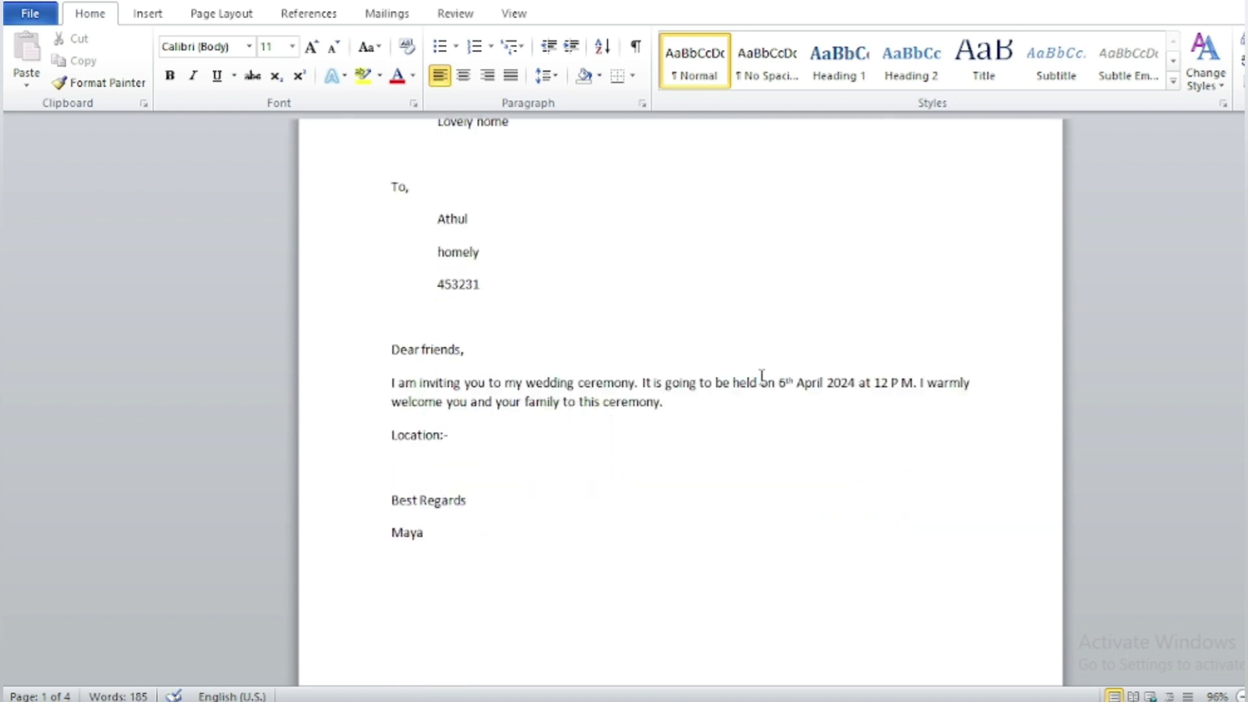
{"action": "scroll", "coordinate": [759, 377], "scroll_direction": "down", "scroll_amount": 5}
{"action": "scroll", "coordinate": [761, 378], "scroll_direction": "down", "scroll_amount": 5}
{"action": "scroll", "coordinate": [760, 377], "scroll_direction": "down", "scroll_amount": 5}
{"action": "scroll", "coordinate": [760, 377], "scroll_direction": "down", "scroll_amount": 6}
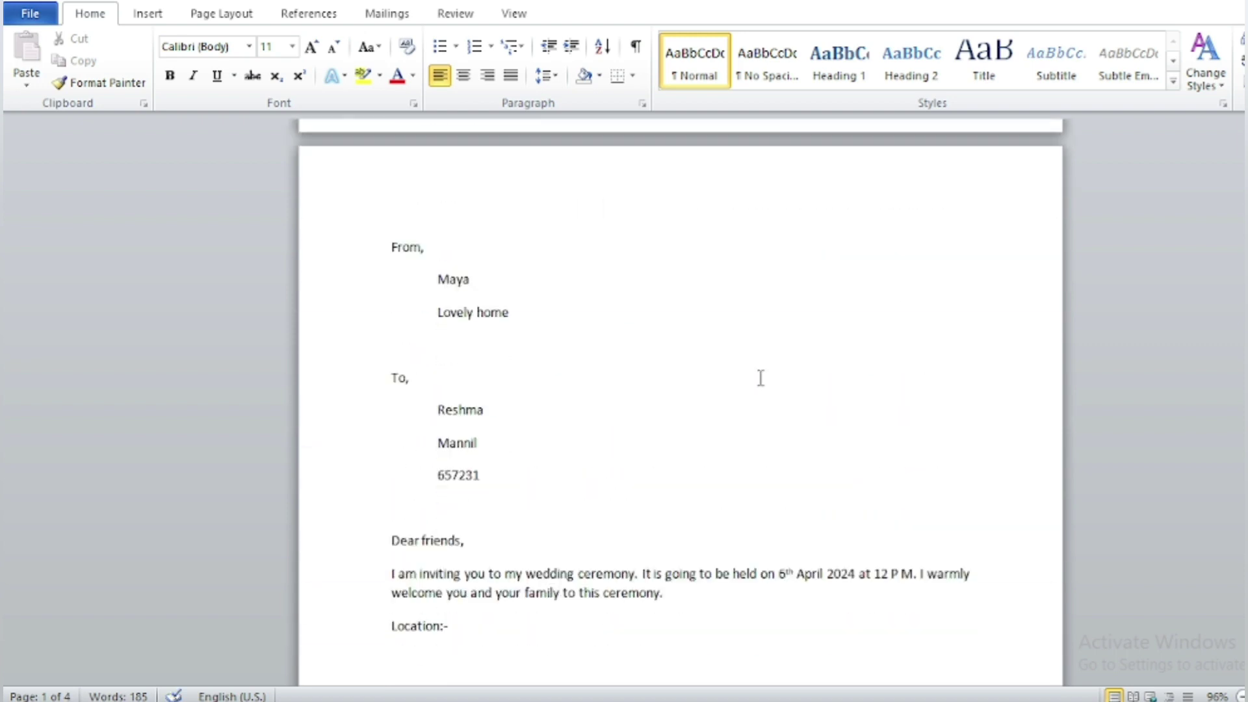
{"action": "scroll", "coordinate": [759, 377], "scroll_direction": "down", "scroll_amount": 2}
{"action": "scroll", "coordinate": [733, 353], "scroll_direction": "down", "scroll_amount": 5}
{"action": "scroll", "coordinate": [733, 353], "scroll_direction": "down", "scroll_amount": 5}
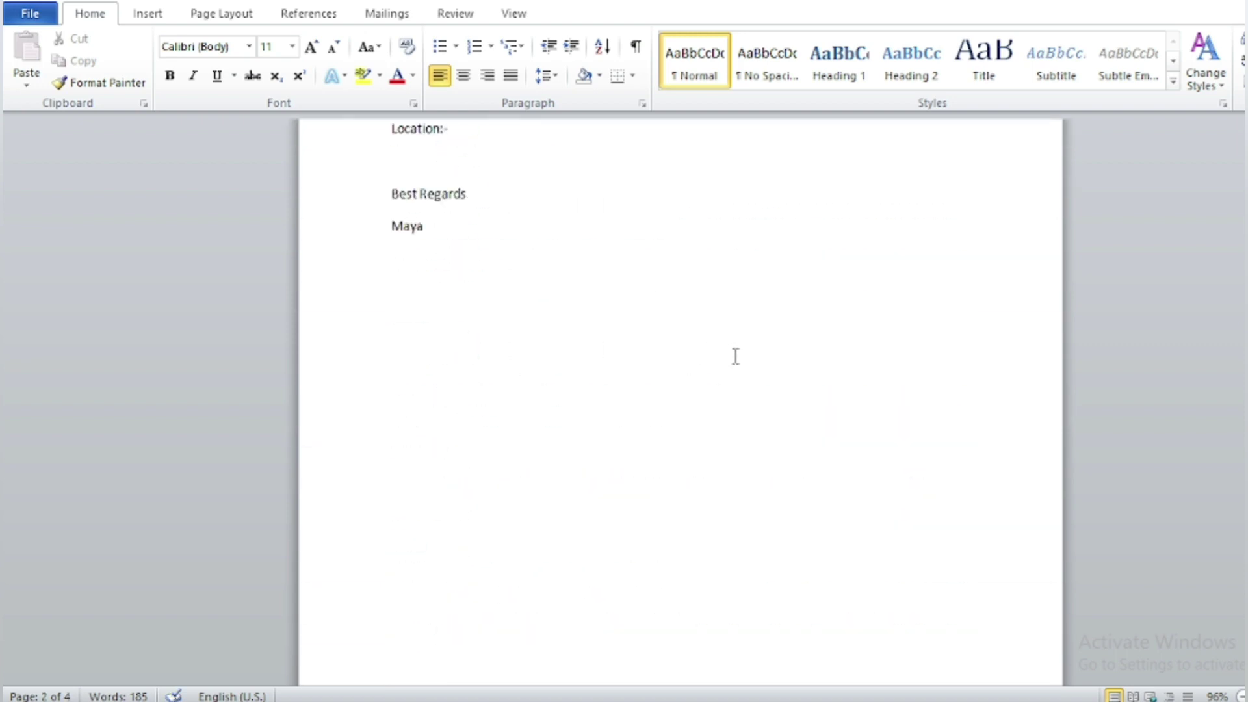